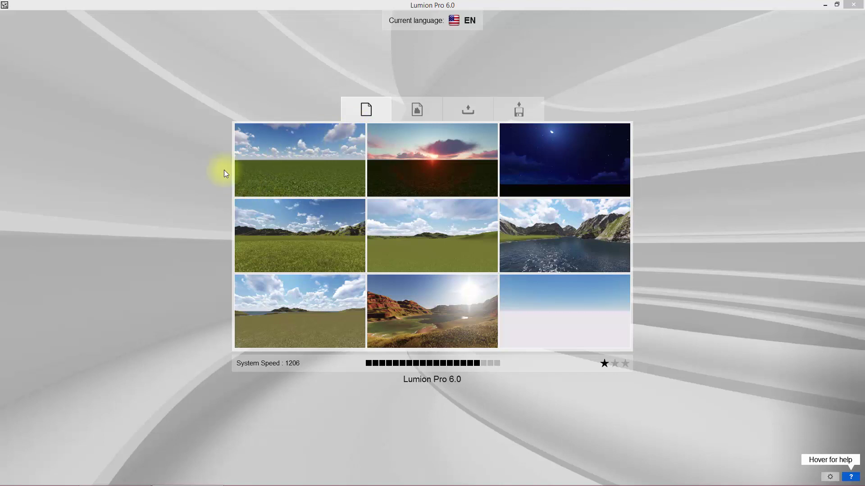
Switch the start screen to the Examples gallery of ready-made scenes
{"action": "left_click", "coordinate": [414, 114]}
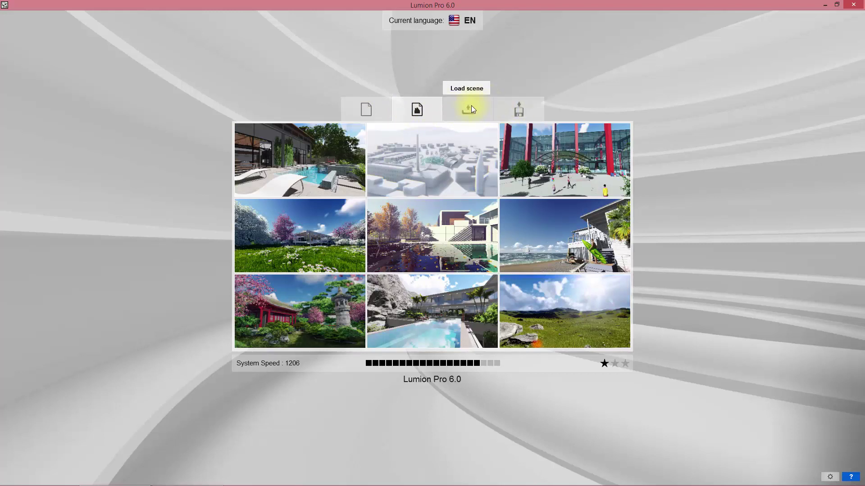
{"action": "left_click", "coordinate": [361, 102]}
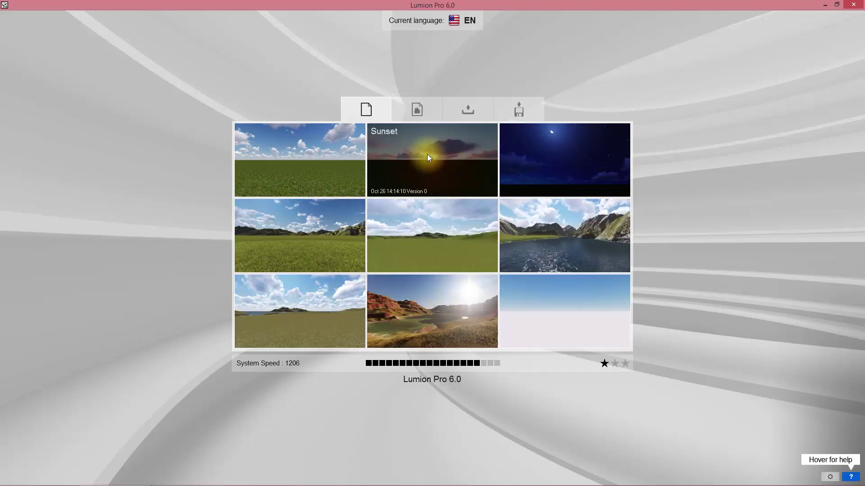
{"action": "left_click", "coordinate": [421, 108]}
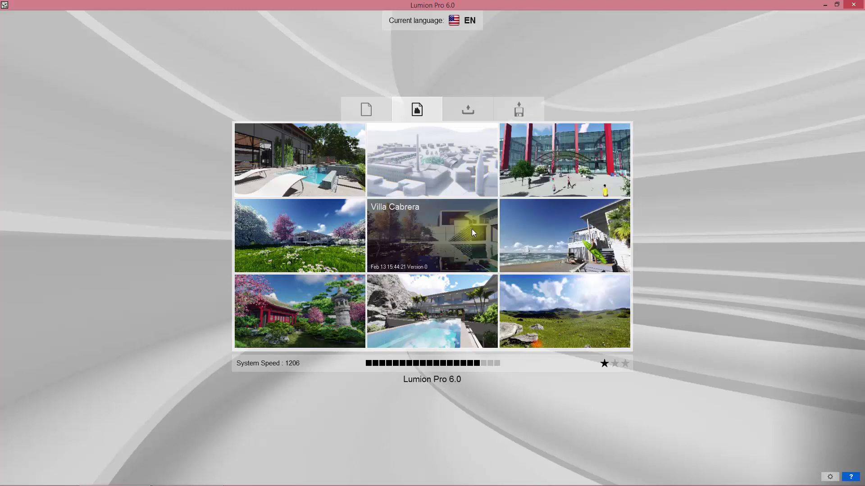
Load the Office example scene with the glass building and red columns
{"action": "left_click", "coordinate": [587, 164]}
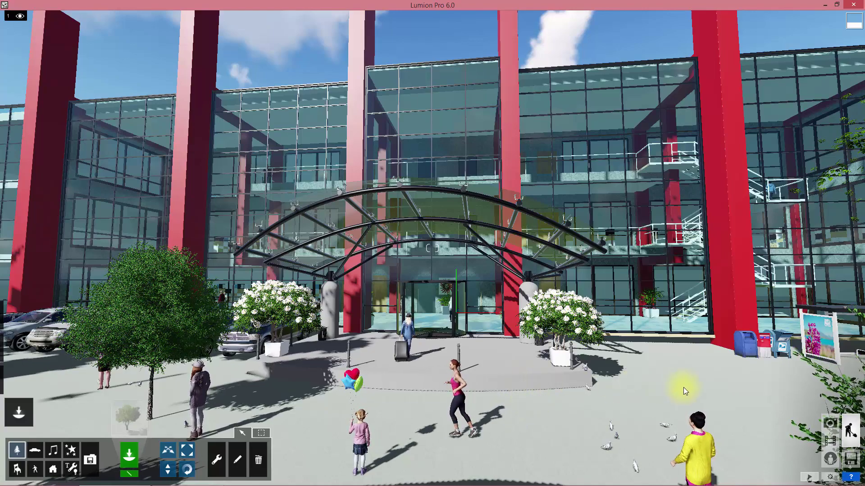
Look around the plaza from the right wing to the left wing, then approach the façade
{"action": "right_click", "coordinate": [467, 341]}
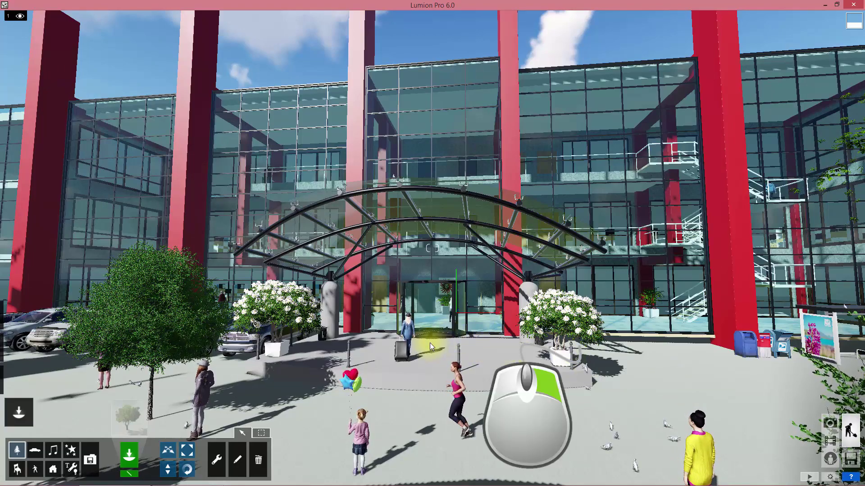
{"action": "right_click_drag", "start_coordinate": [430, 342], "coordinate": [342, 306]}
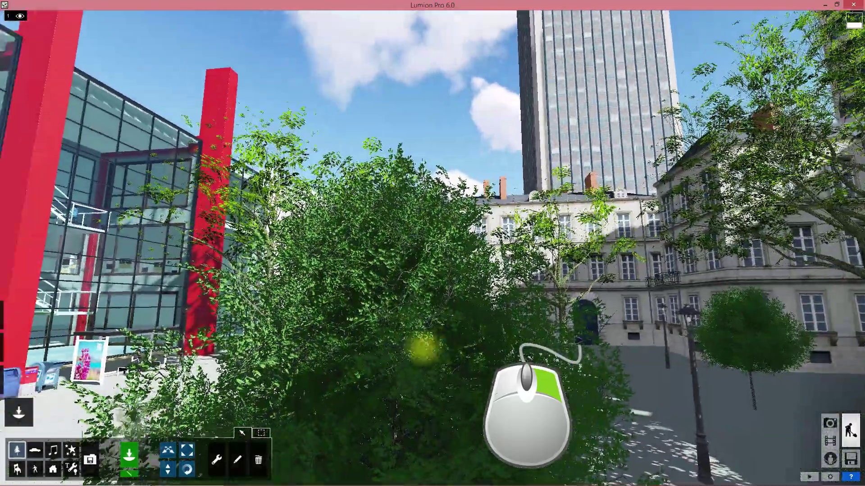
{"action": "right_click_drag", "start_coordinate": [444, 349], "coordinate": [425, 350]}
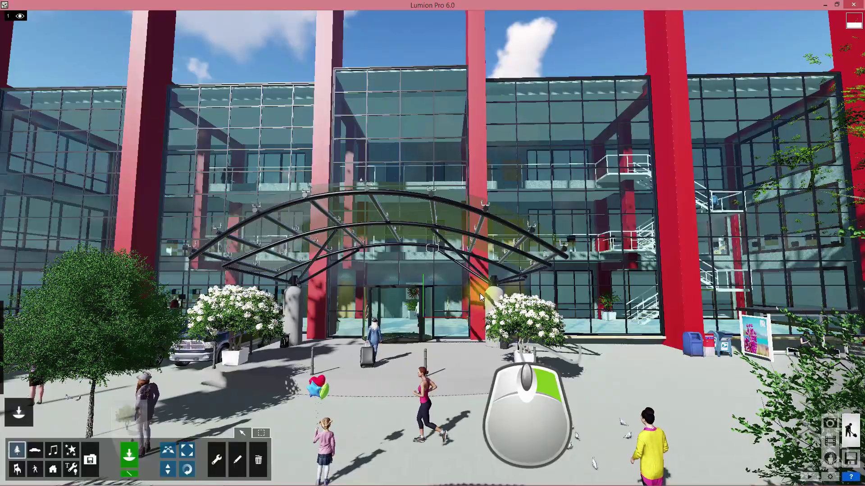
{"action": "right_click_drag", "start_coordinate": [480, 297], "coordinate": [504, 297]}
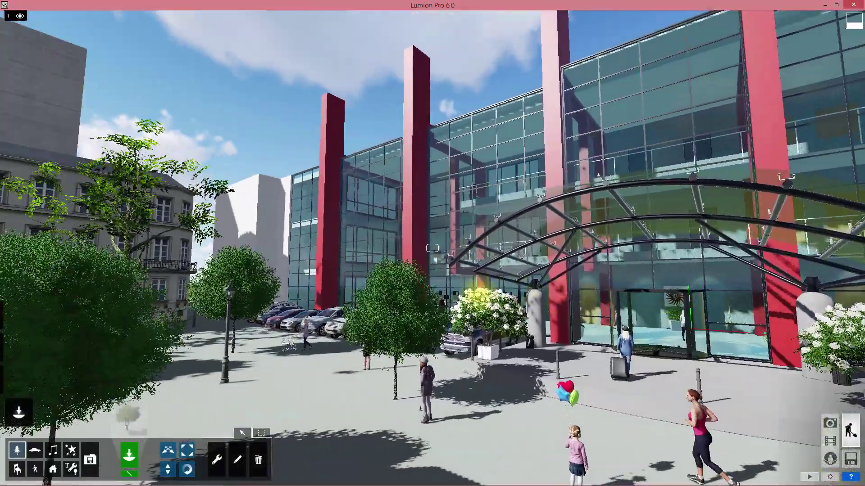
{"action": "key", "text": "s"}
{"action": "right_click_drag", "start_coordinate": [432, 247], "coordinate": [432, 234]}
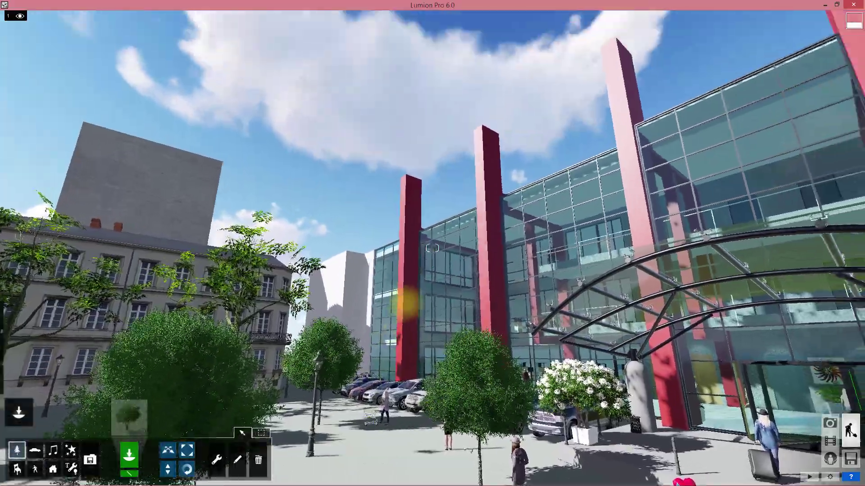
{"action": "right_click_drag", "start_coordinate": [408, 301], "coordinate": [417, 315]}
{"action": "key", "text": "w"}
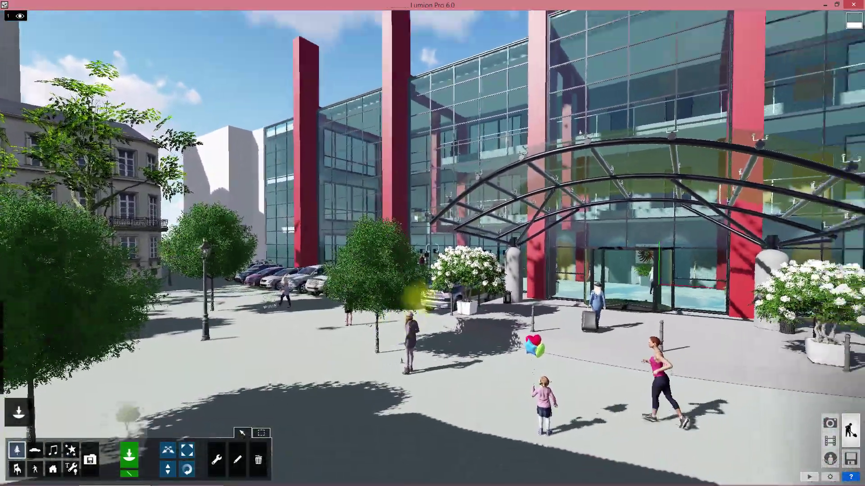
{"action": "mouse_move", "coordinate": [432, 247]}
{"action": "right_mouse_down"}
{"action": "mouse_move", "coordinate": [455, 247]}
{"action": "mouse_move", "coordinate": [396, 248]}
{"action": "mouse_move", "coordinate": [469, 248]}
{"action": "mouse_move", "coordinate": [387, 248]}
{"action": "mouse_move", "coordinate": [495, 248]}
{"action": "right_mouse_up"}
Move back and forth before the façade, ending on an angled entrance view beside older buildings
{"action": "key", "text": "s"}
{"action": "key", "text": "w"}
{"action": "key", "text": "s"}
{"action": "key", "text": "w"}
{"action": "key", "text": "w"}
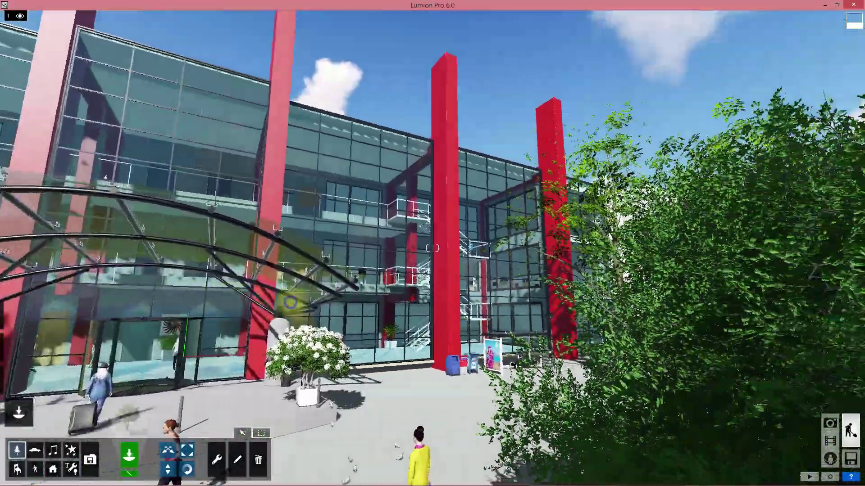
{"action": "key", "text": "s"}
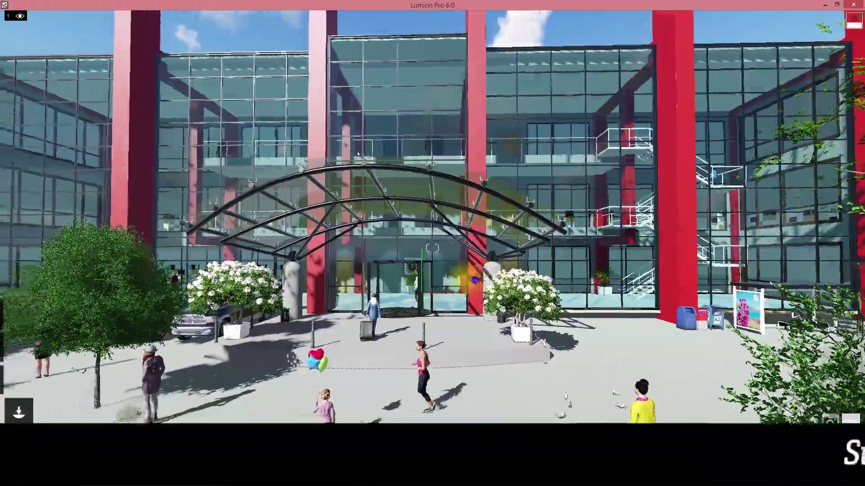
{"action": "right_click_drag", "start_coordinate": [432, 248], "coordinate": [387, 247]}
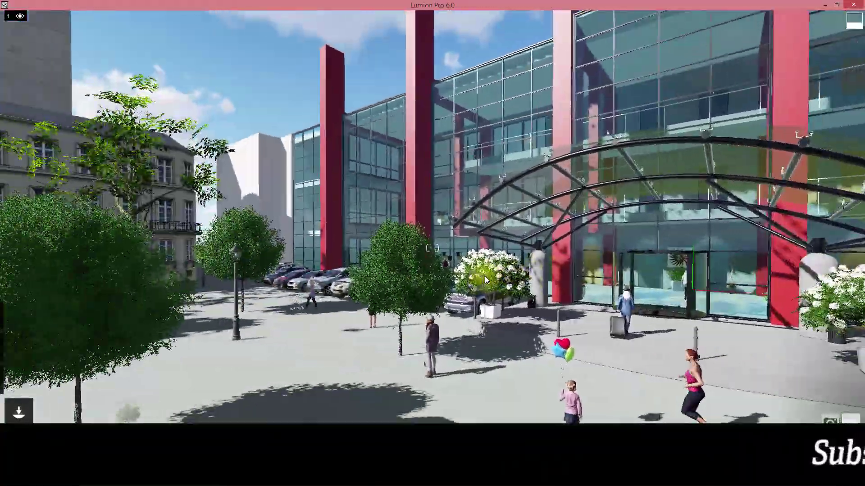
{"action": "right_click_drag", "start_coordinate": [484, 280], "coordinate": [586, 280]}
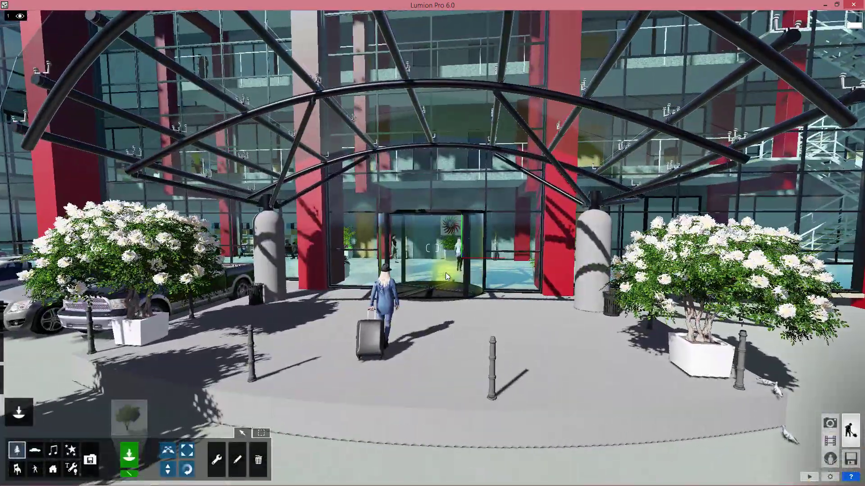
Move through the revolving door into the lobby and back out again
{"action": "key", "text": "w"}
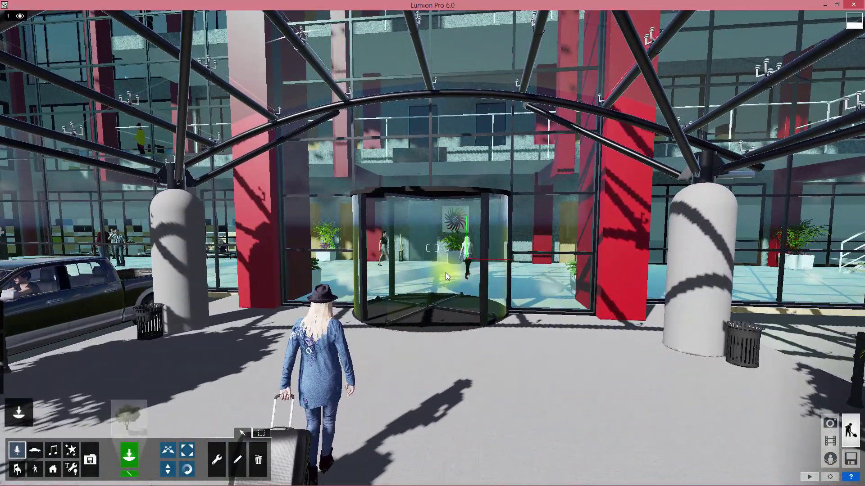
{"action": "key", "text": "w"}
{"action": "key", "text": "w"}
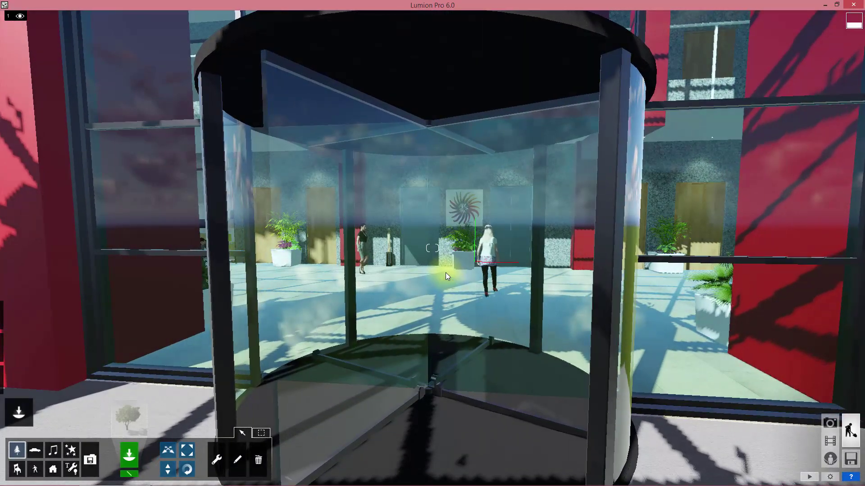
{"action": "key", "text": "s"}
{"action": "key", "text": "w"}
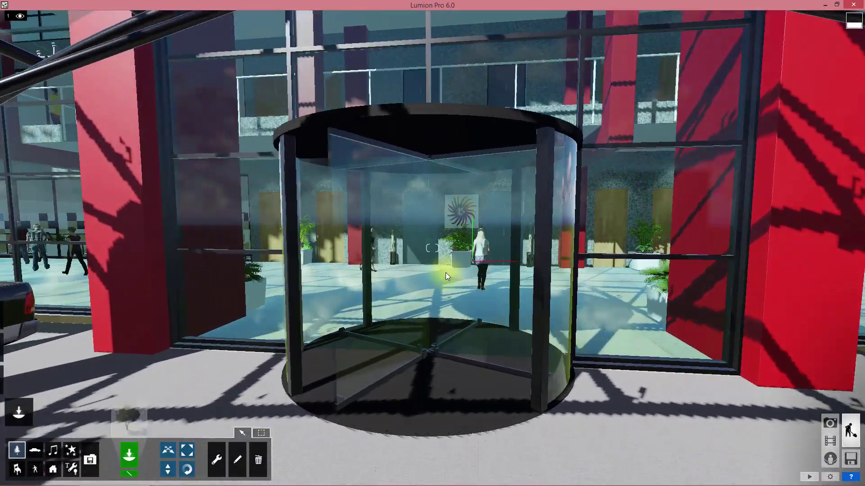
{"action": "key", "text": "s"}
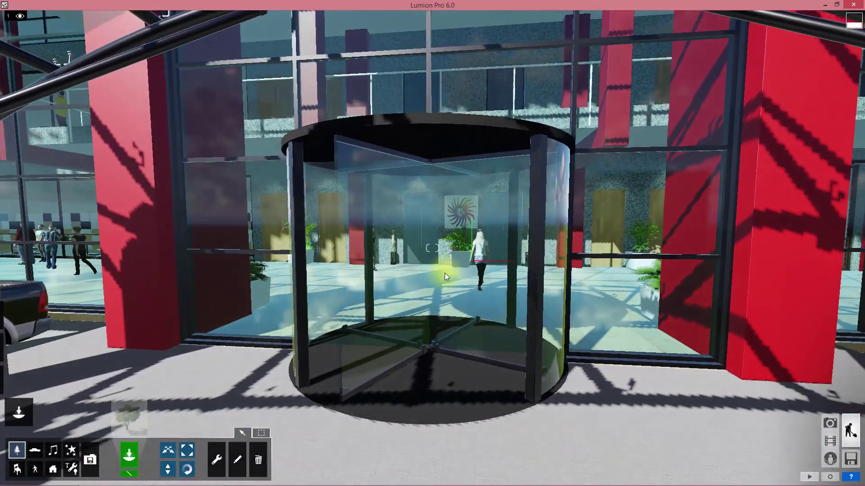
{"action": "key", "text": "w"}
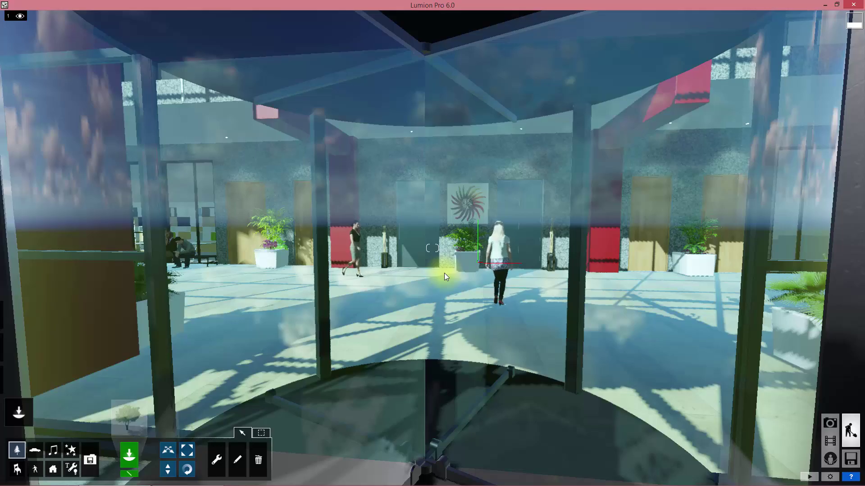
{"action": "key", "text": "Up"}
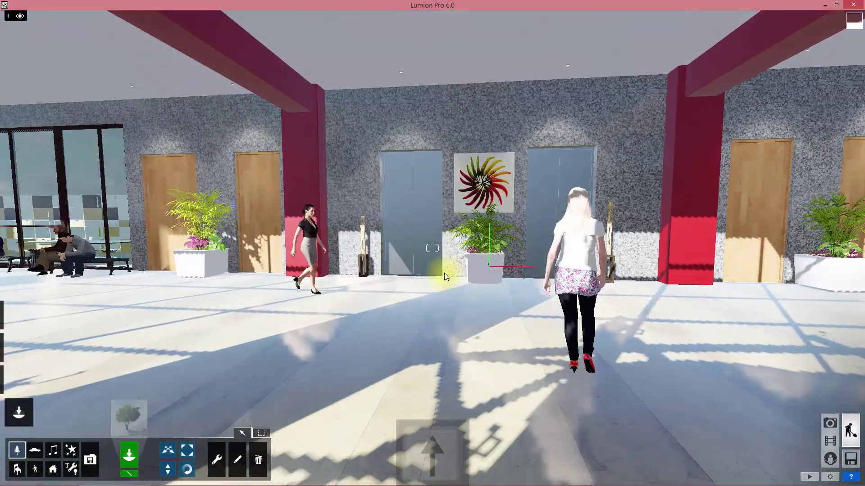
{"action": "key", "text": "Down"}
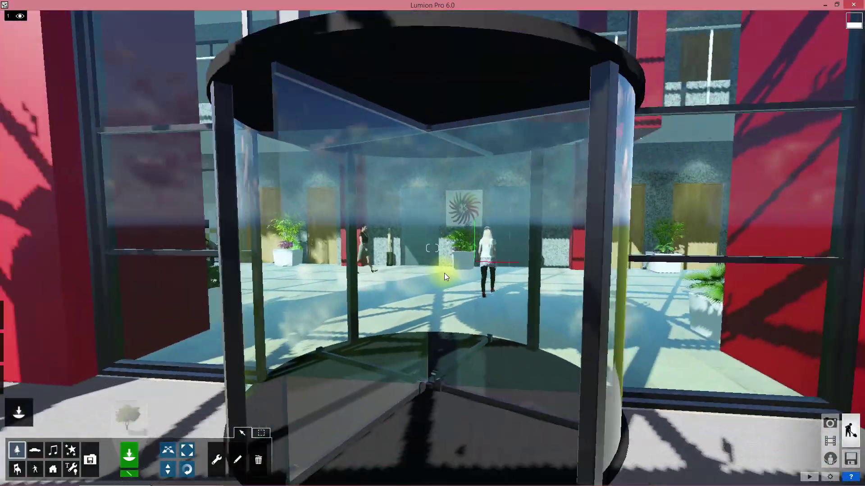
{"action": "key", "text": "Up"}
{"action": "key", "text": "Down"}
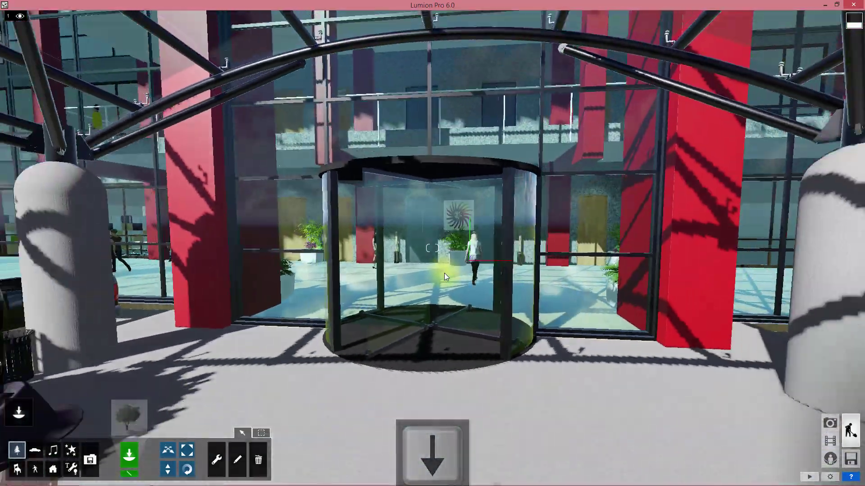
Slide left and right along the building front beside the entrance
{"action": "key", "text": "Right"}
{"action": "key", "text": "Left"}
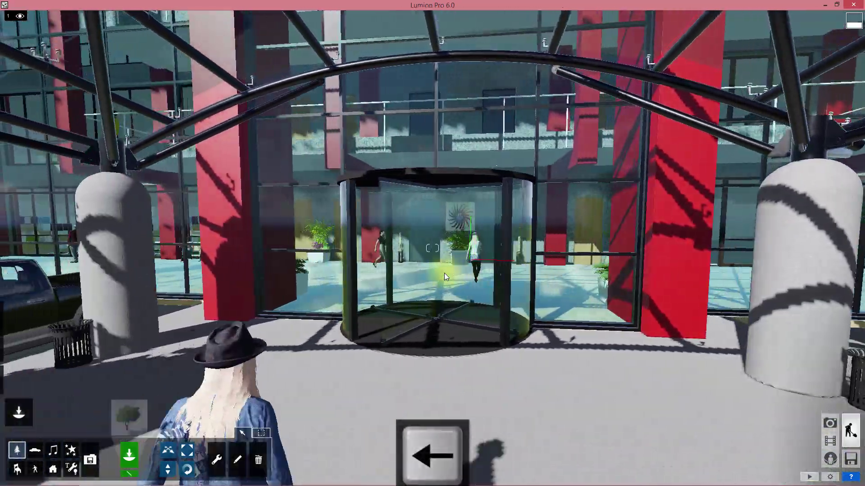
{"action": "key", "text": "Right"}
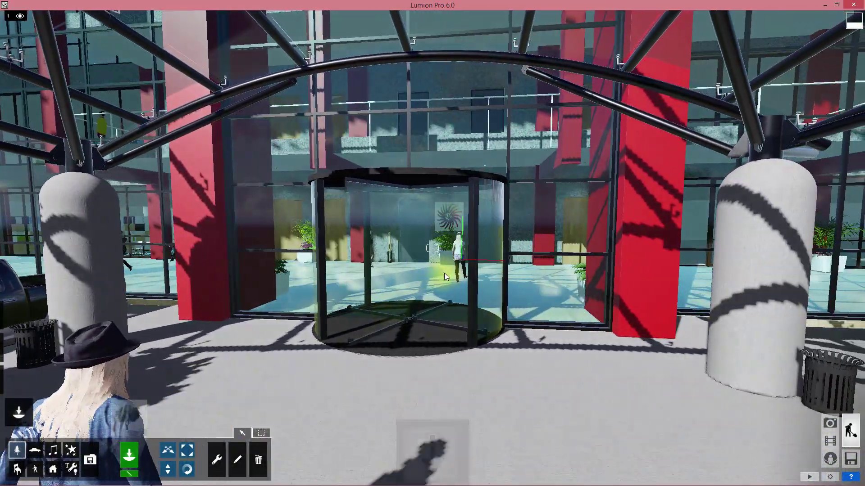
{"action": "key", "text": "Down"}
{"action": "key", "text": "Left"}
{"action": "key", "text": "Right"}
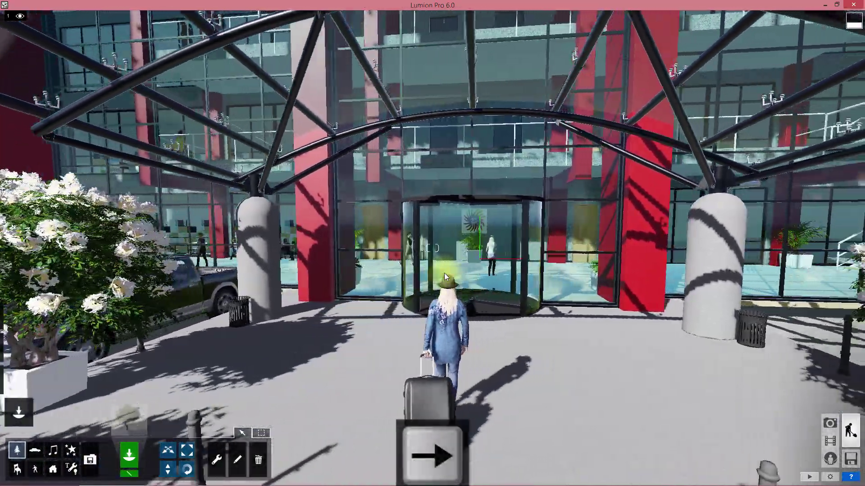
{"action": "key", "text": "Left"}
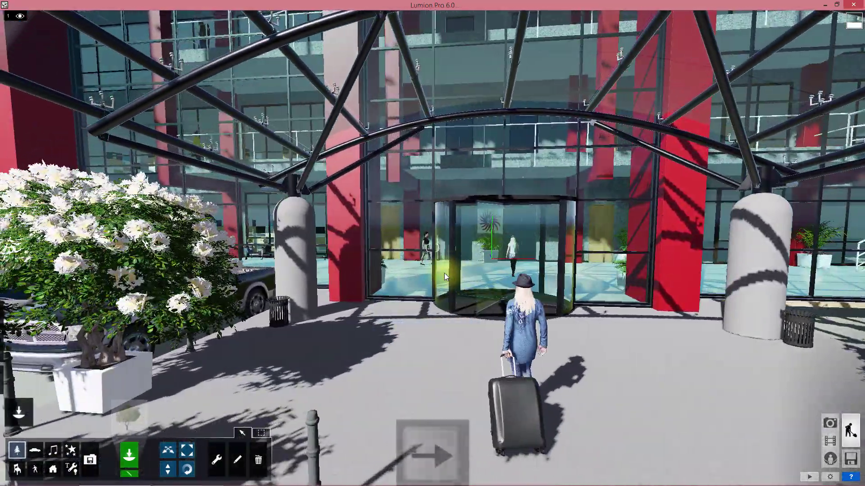
{"action": "key", "text": "Right"}
{"action": "key", "text": "Left"}
{"action": "key", "text": "Left"}
Back away from the entrance to view the plaza
{"action": "key", "text": "Up"}
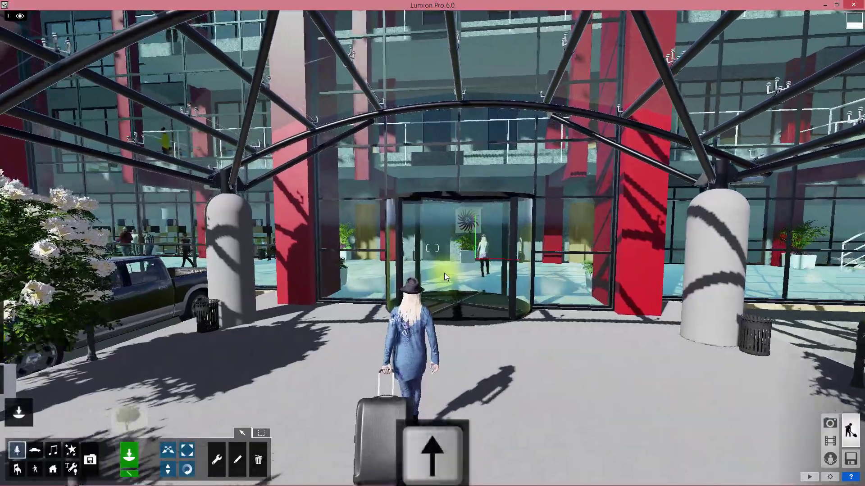
{"action": "key", "text": "Down"}
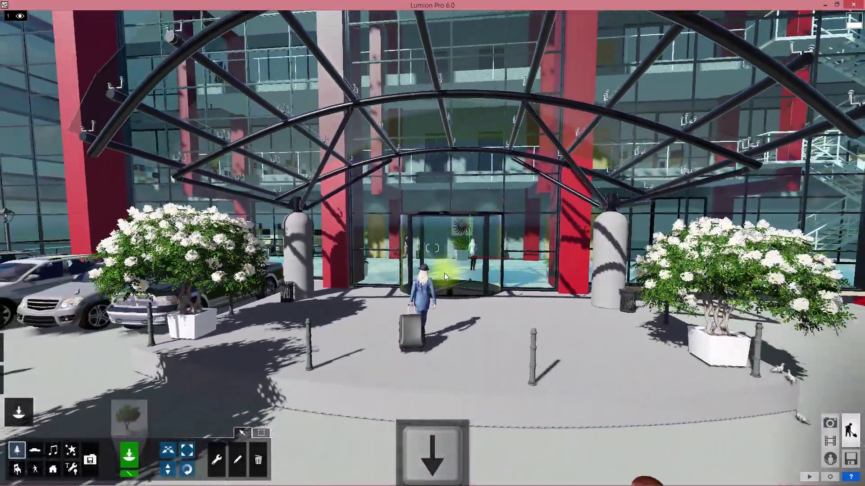
{"action": "key", "text": "Up"}
{"action": "key", "text": "Down"}
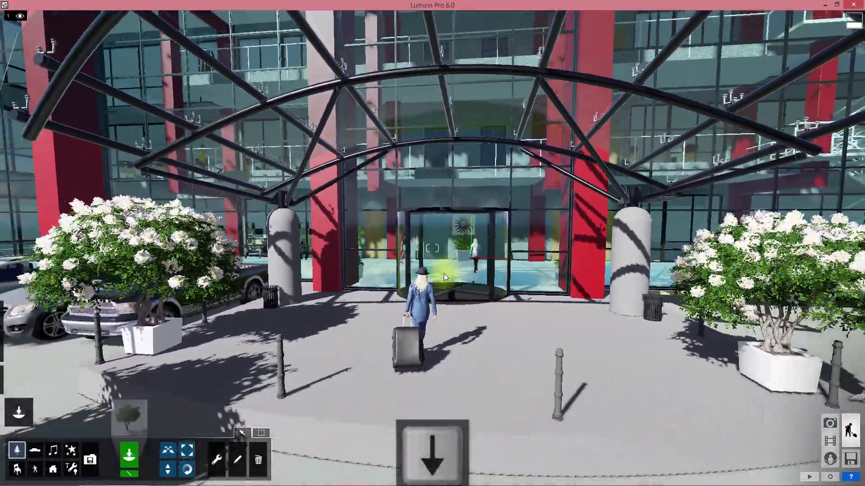
{"action": "key", "text": "Up"}
{"action": "key", "text": "Up"}
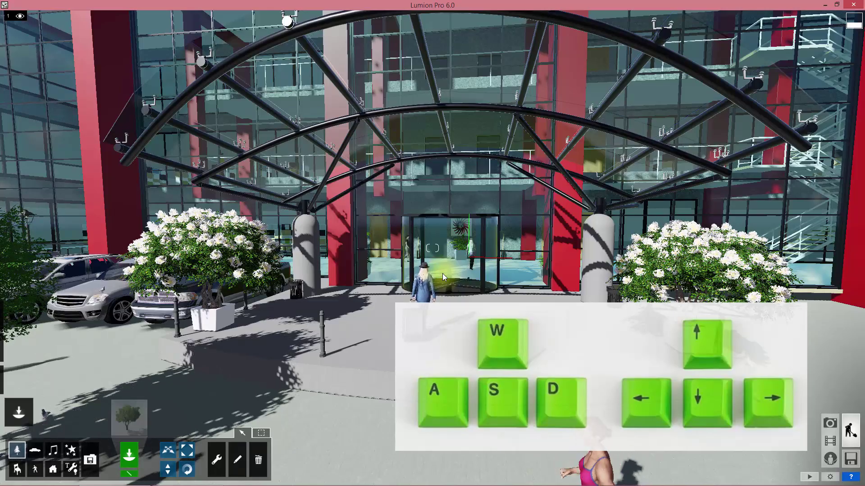
Step back and sideways before the revolving door, bringing the parked cars into view
{"action": "key", "text": "w"}
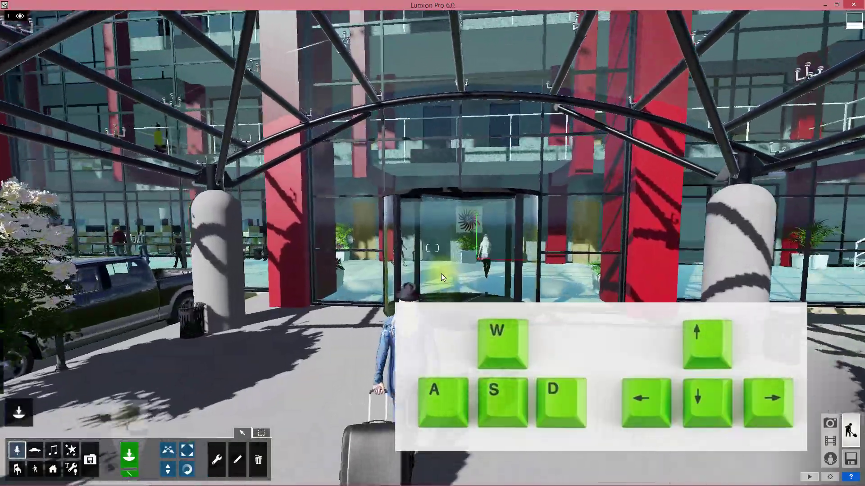
{"action": "key", "text": "s"}
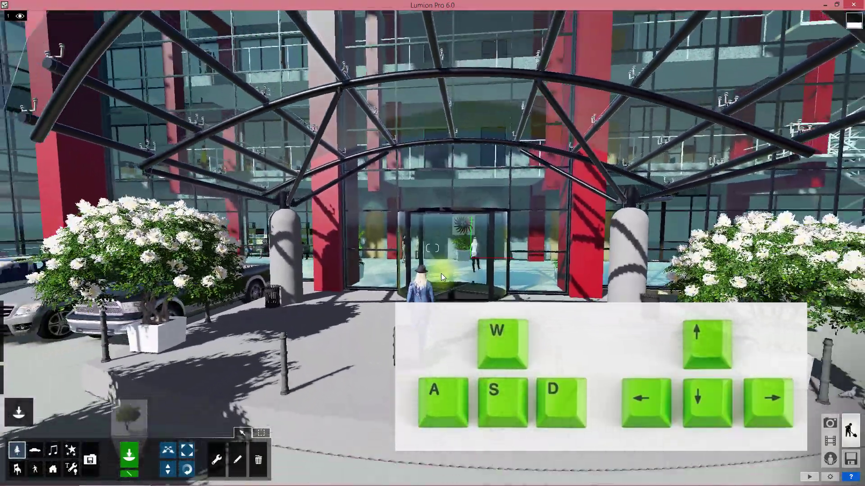
{"action": "key", "text": "d"}
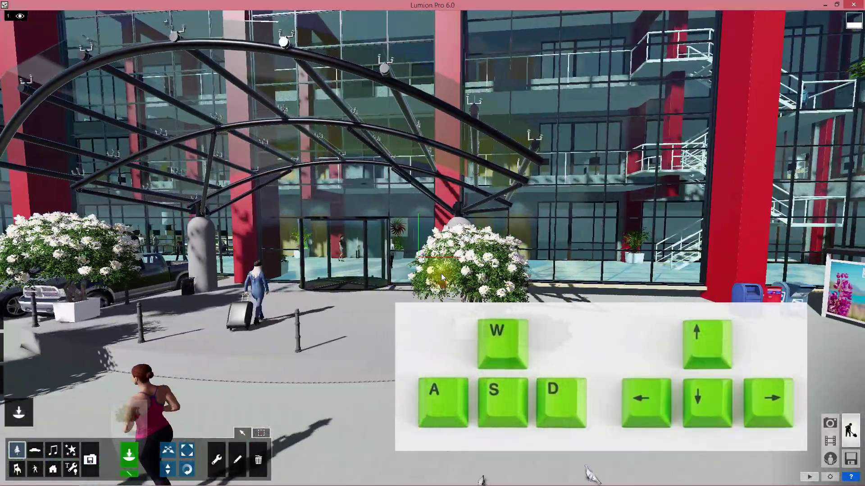
{"action": "key", "text": "a"}
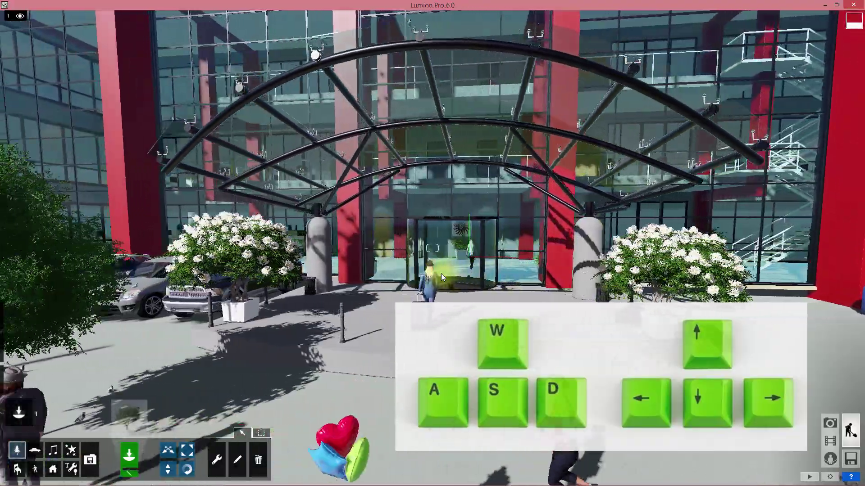
{"action": "key", "text": "d"}
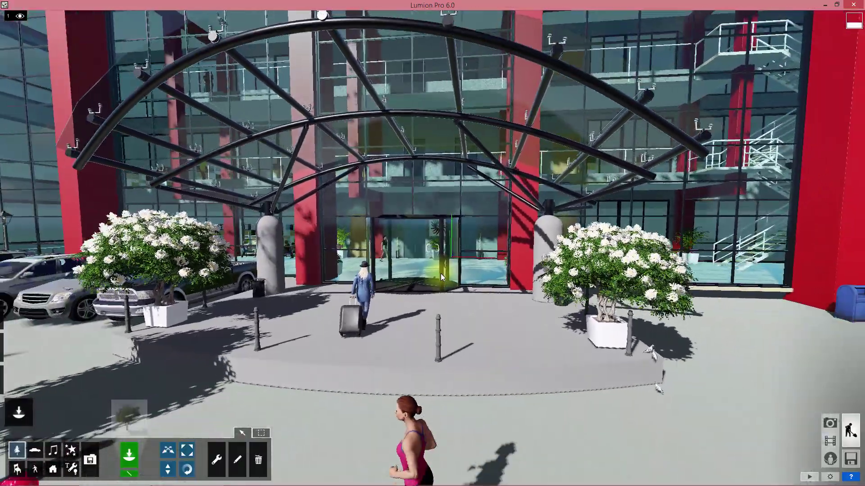
Walk up toward the revolving-door entrance, then back off slightly
{"action": "key", "text": "w"}
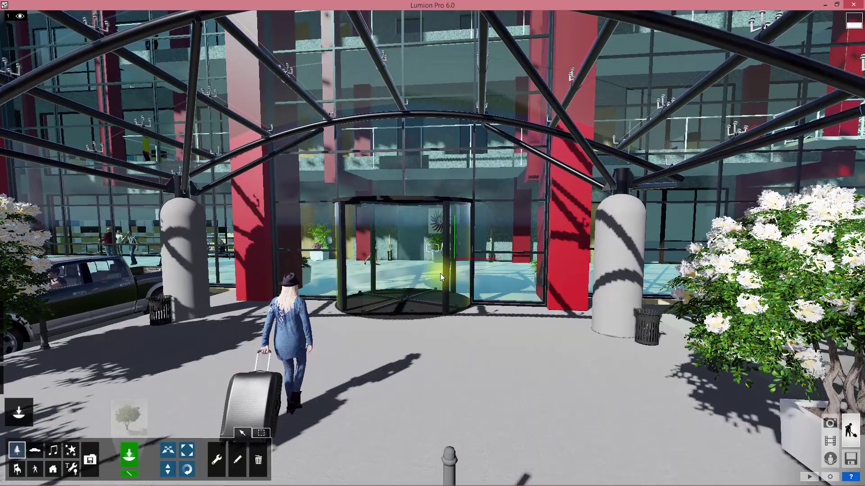
{"action": "key", "text": "w"}
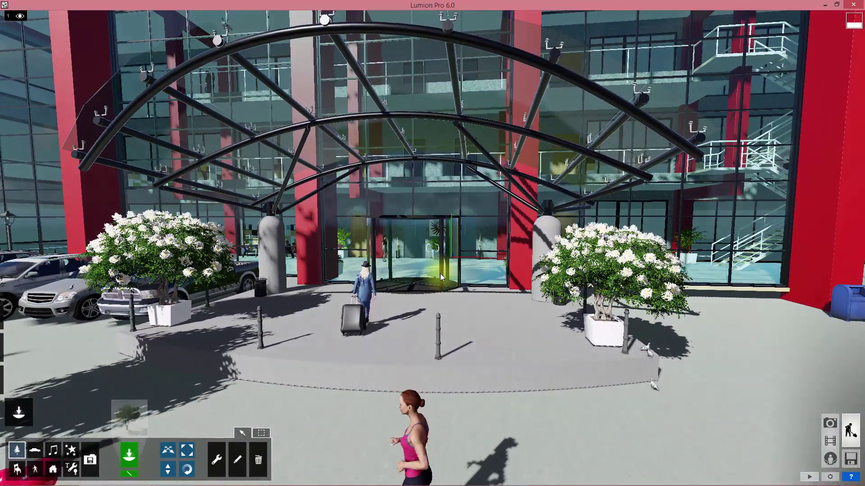
{"action": "key", "text": "w"}
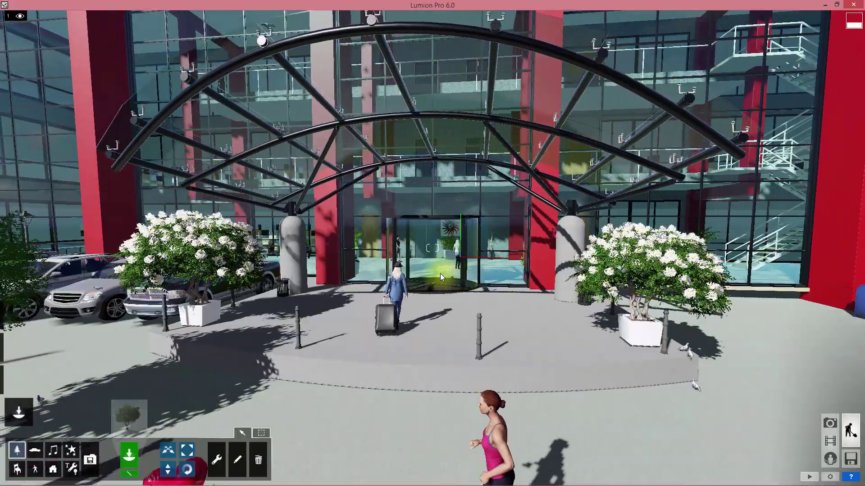
{"action": "key", "text": "w"}
{"action": "key", "text": "d"}
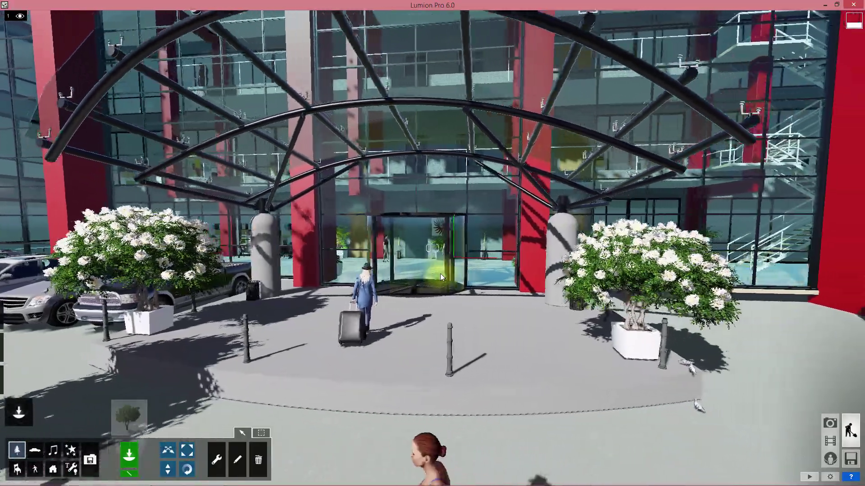
{"action": "key", "text": "s"}
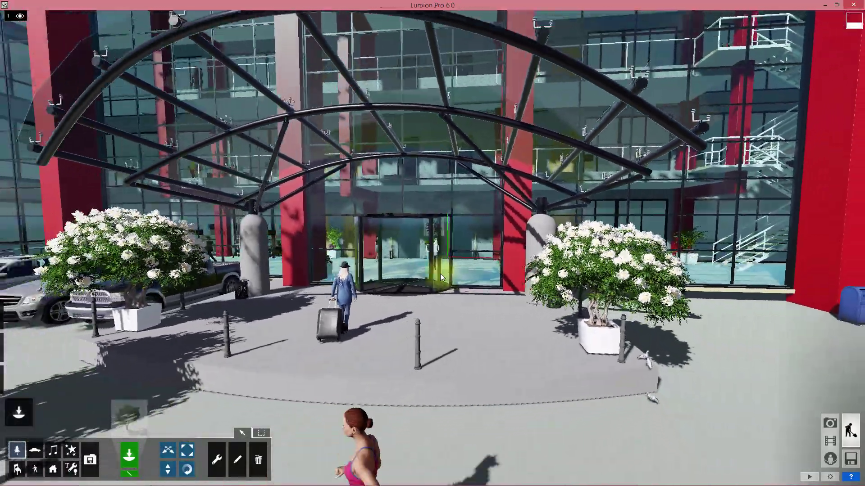
Reposition sideways in front of the entrance and raise the camera above the canopy
{"action": "key", "text": "w"}
{"action": "key", "text": "a"}
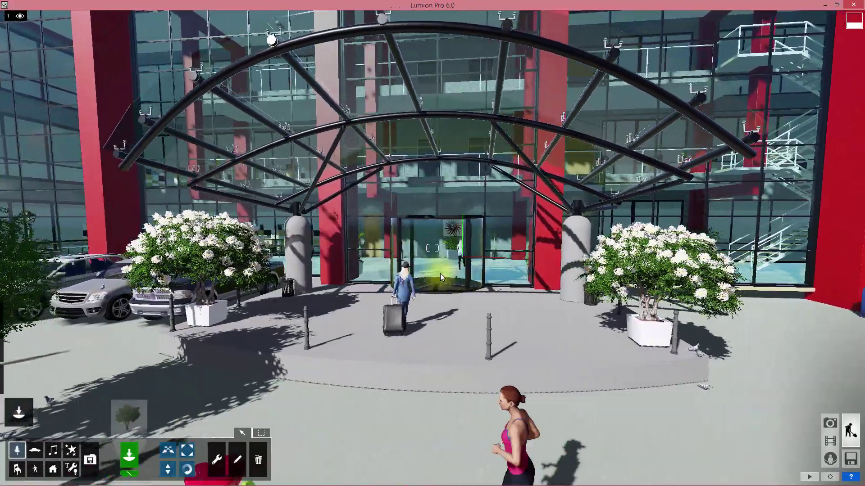
{"action": "key", "text": "a"}
{"action": "key", "text": "s"}
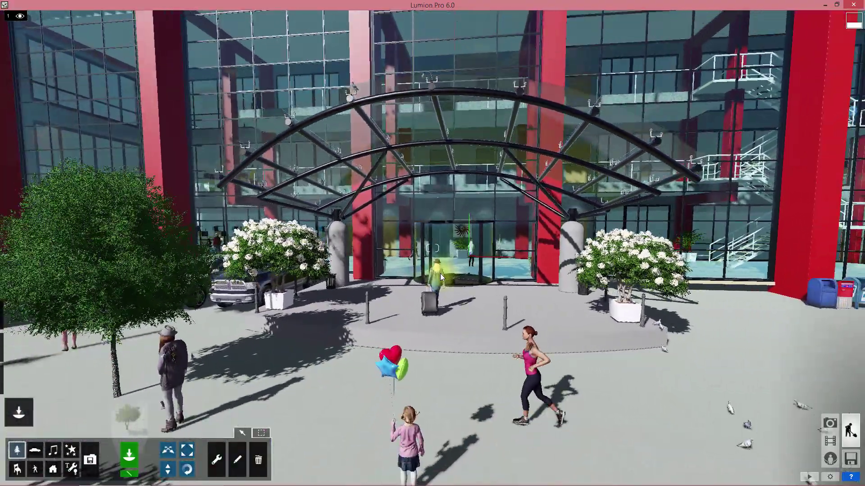
{"action": "key", "text": "w"}
{"action": "key", "text": "w"}
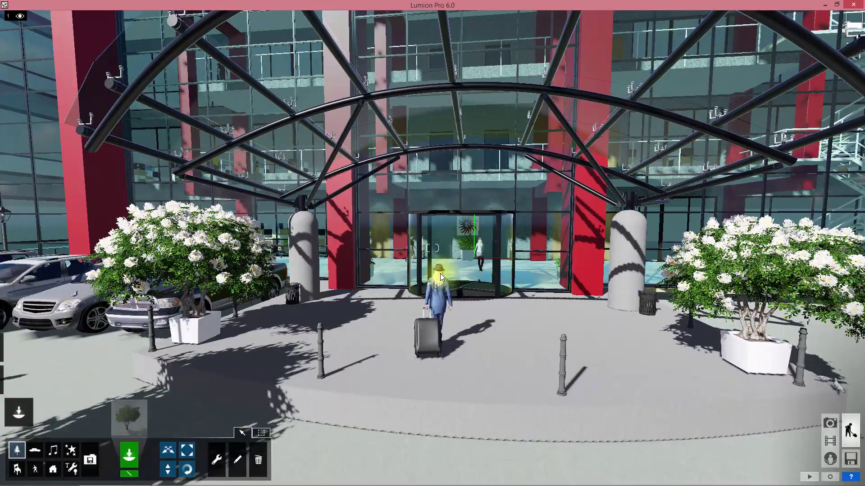
{"action": "key", "text": "q"}
{"action": "key", "text": "q"}
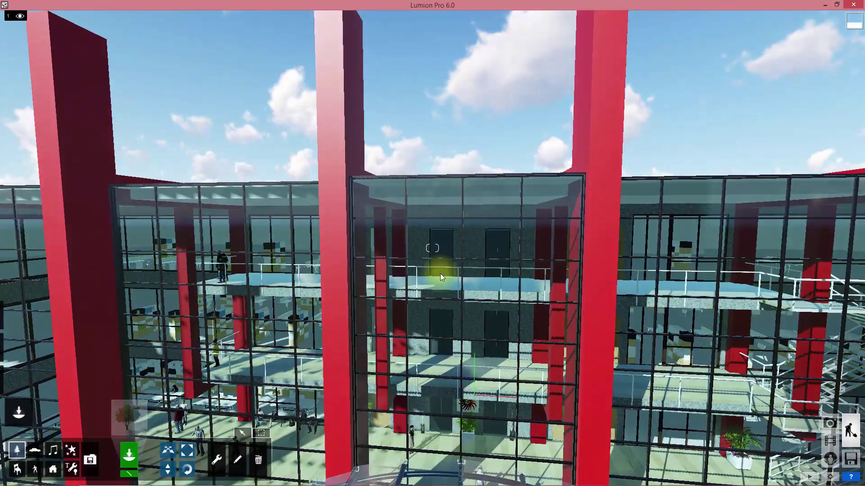
Lower the camera to ground level at the entrance, then raise it again
{"action": "key", "text": "e"}
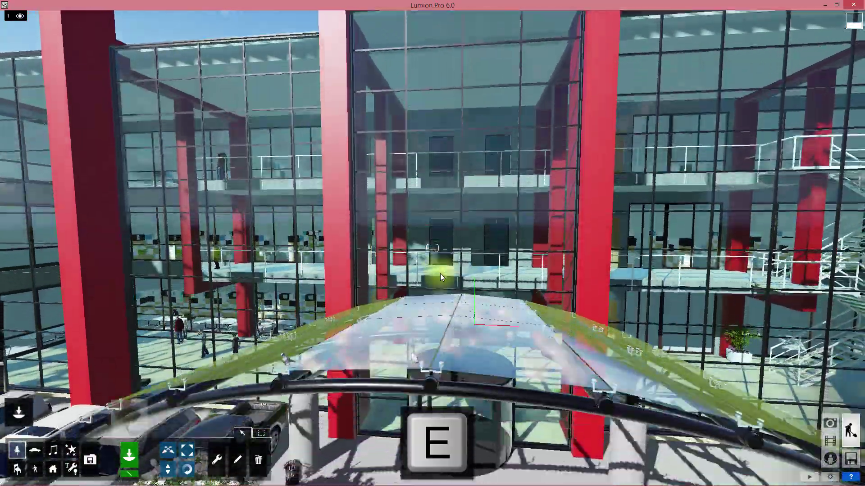
{"action": "key", "text": "e"}
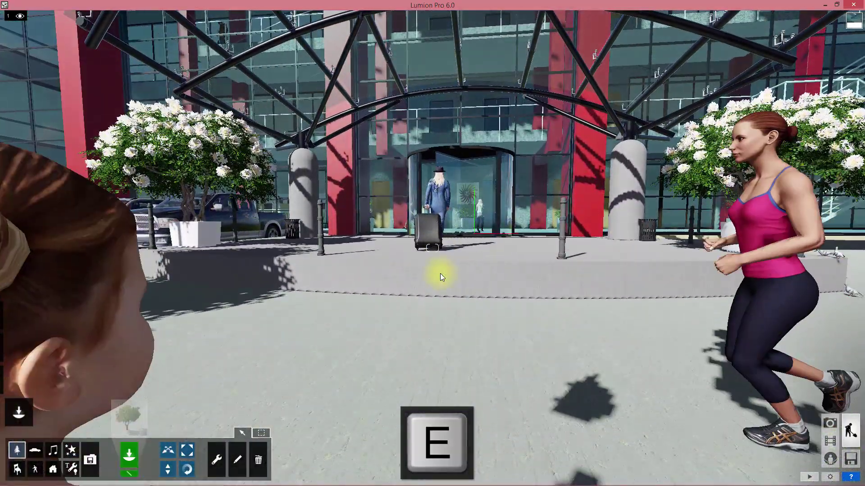
{"action": "key", "text": "q"}
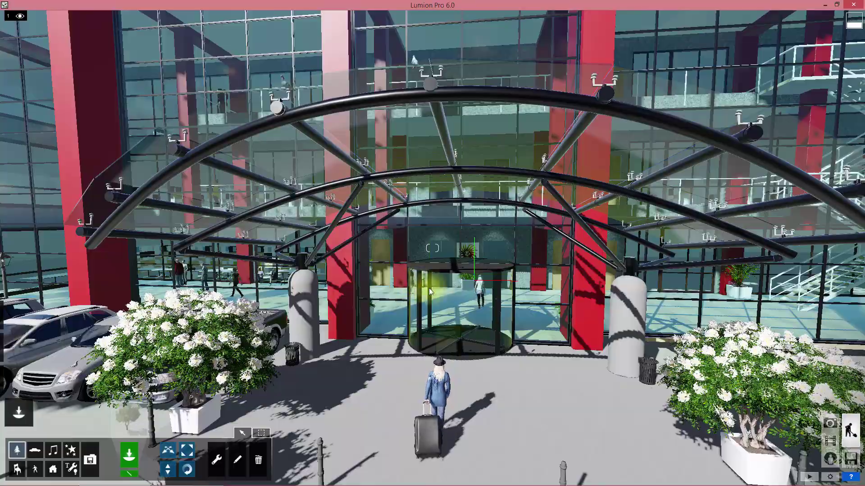
Walk across the plaza toward the old white façade, then turn back to the red glass building
{"action": "right_click_drag", "start_coordinate": [458, 290], "coordinate": [458, 284]}
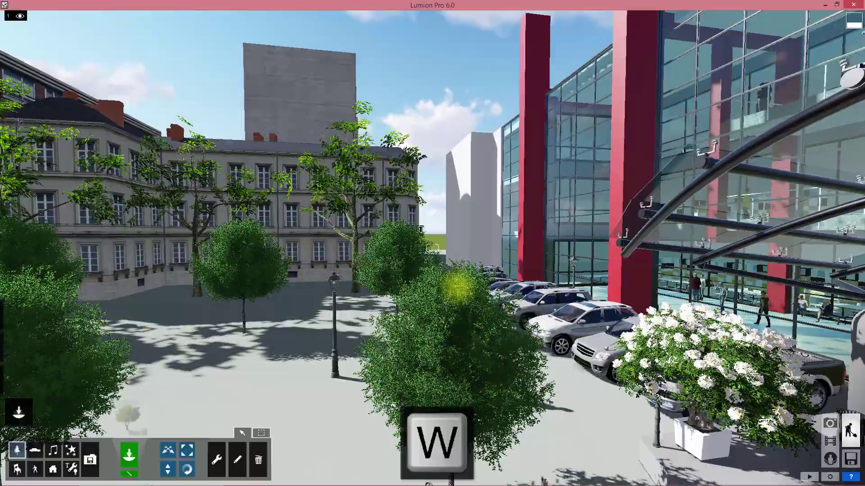
{"action": "key", "text": "w"}
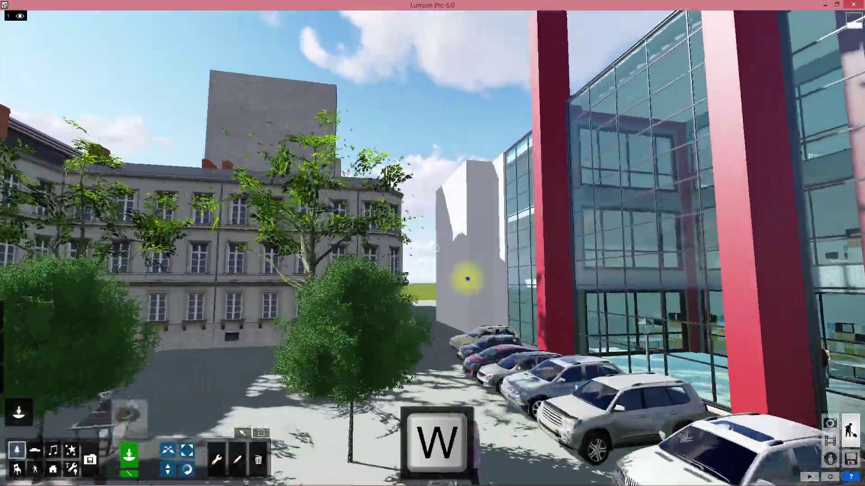
{"action": "mouse_move", "coordinate": [469, 289]}
{"action": "right_mouse_down"}
{"action": "mouse_move", "coordinate": [575, 306]}
{"action": "mouse_move", "coordinate": [717, 272]}
{"action": "mouse_move", "coordinate": [627, 270]}
{"action": "right_mouse_up"}
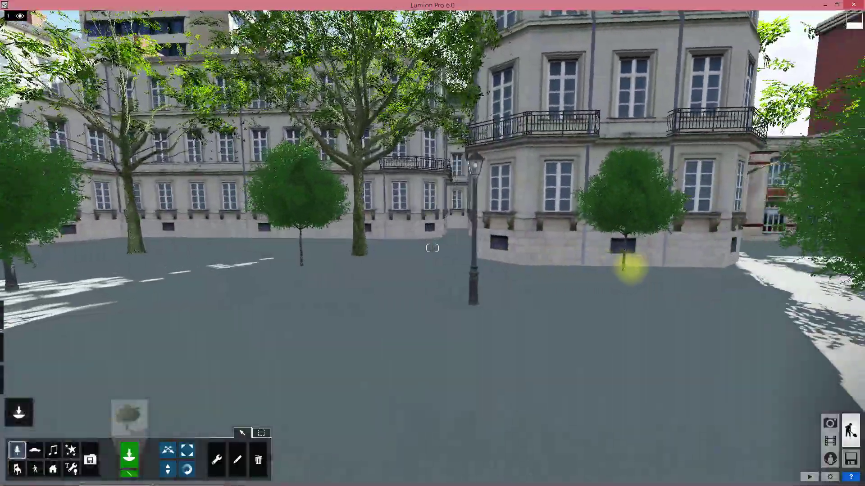
{"action": "mouse_move", "coordinate": [630, 267]}
{"action": "right_mouse_down"}
{"action": "mouse_move", "coordinate": [468, 250]}
{"action": "mouse_move", "coordinate": [585, 243]}
{"action": "right_mouse_up"}
Swing toward the red glass building and turn to face the open square
{"action": "mouse_move", "coordinate": [522, 258]}
{"action": "right_mouse_down"}
{"action": "mouse_move", "coordinate": [585, 257]}
{"action": "mouse_move", "coordinate": [522, 257]}
{"action": "right_mouse_up"}
{"action": "key", "text": "w"}
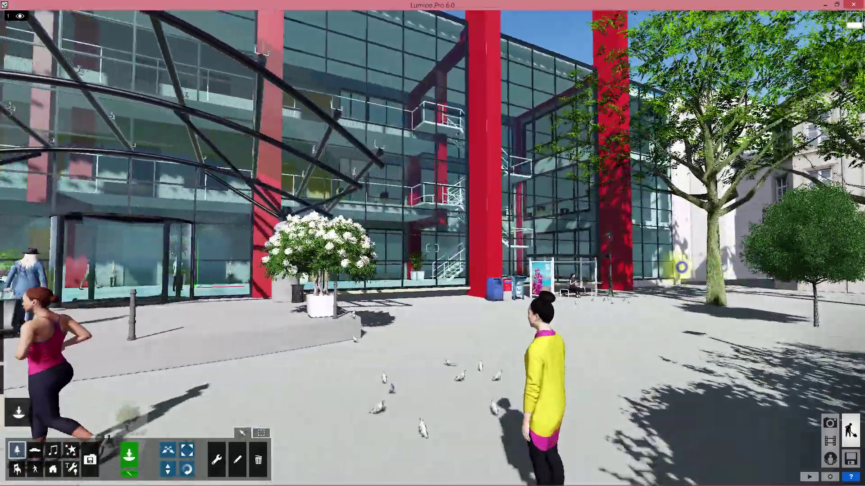
{"action": "right_click_drag", "start_coordinate": [682, 267], "coordinate": [676, 267]}
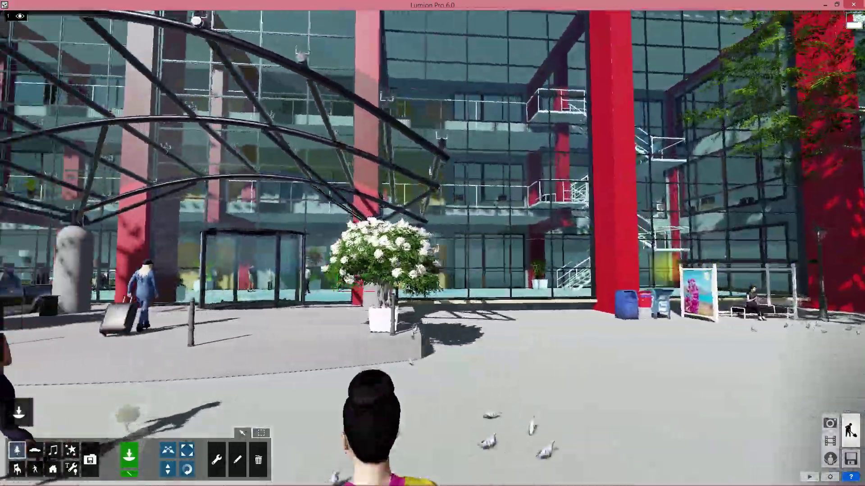
Fly across the square and rise above the old building's roof toward the grey tower
{"action": "key", "text": "w"}
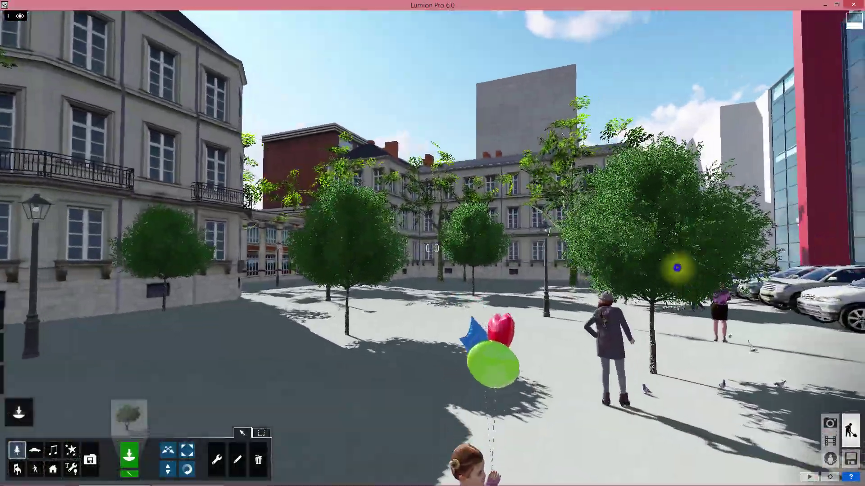
{"action": "key", "text": "w"}
{"action": "key", "text": "q"}
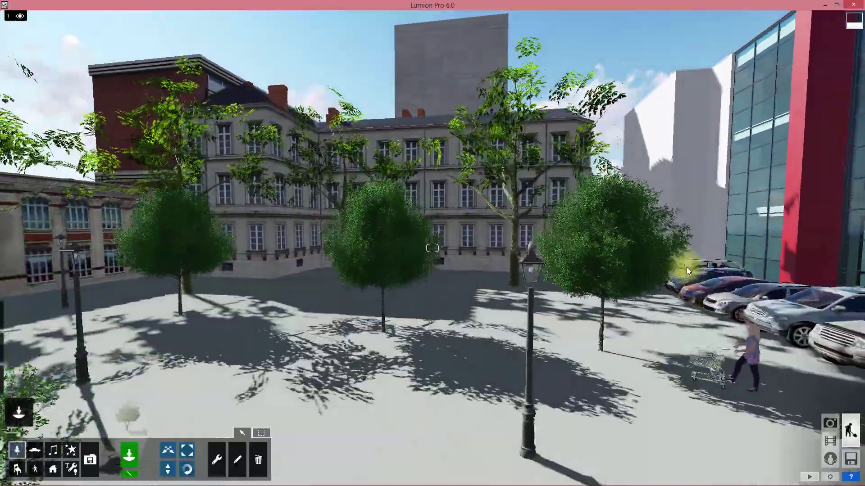
{"action": "key", "text": "w"}
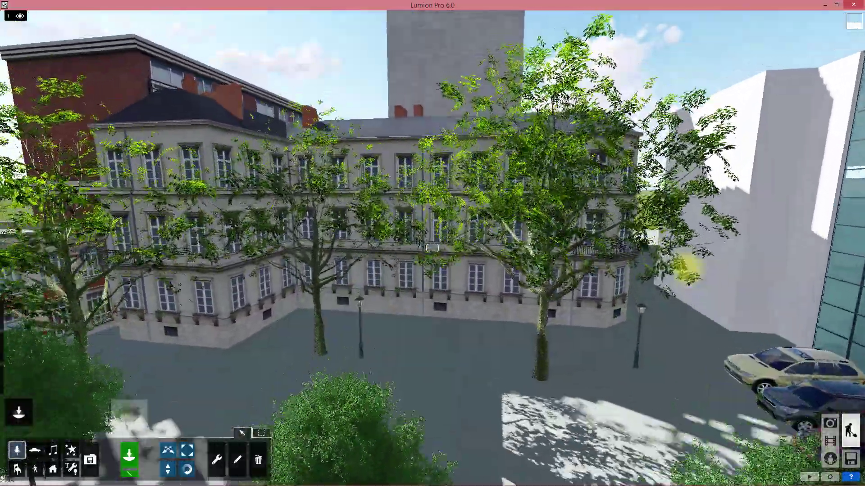
{"action": "key", "text": "w"}
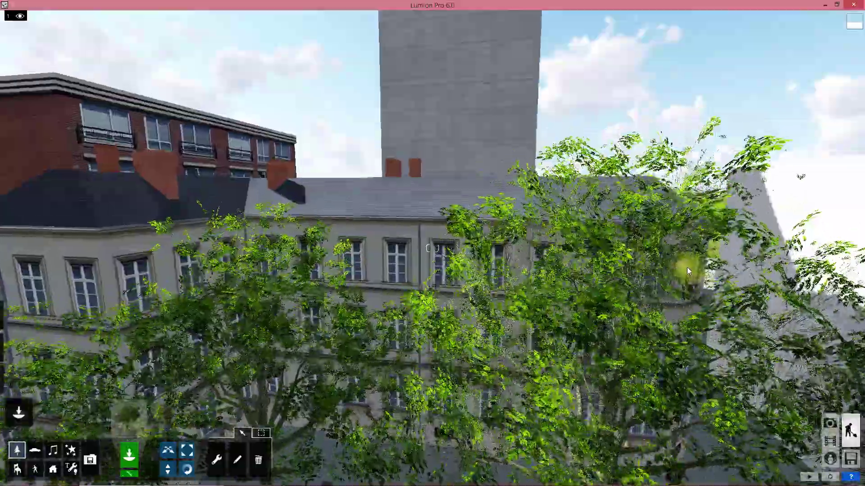
{"action": "key", "text": "q"}
{"action": "key", "text": "w"}
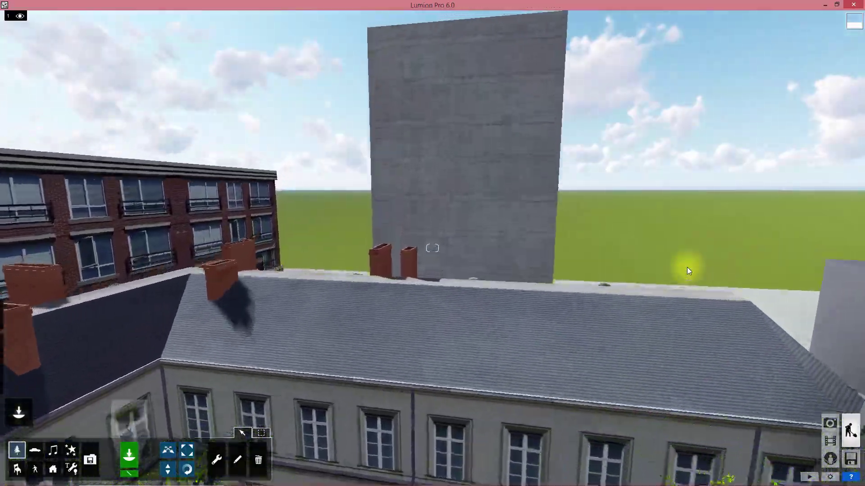
{"action": "key", "text": "w"}
{"action": "key", "text": "w"}
Descend over the square to eye level and swing the view back toward the office entrance
{"action": "right_click_drag", "start_coordinate": [549, 253], "coordinate": [541, 242]}
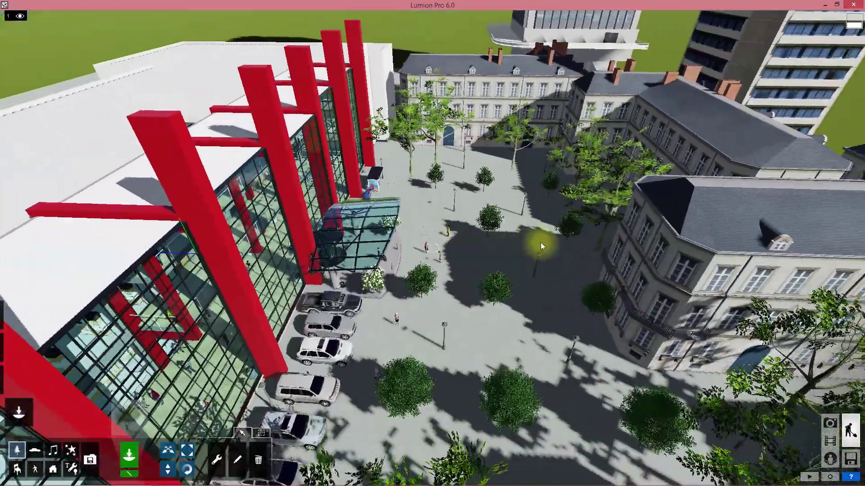
{"action": "key", "text": "w"}
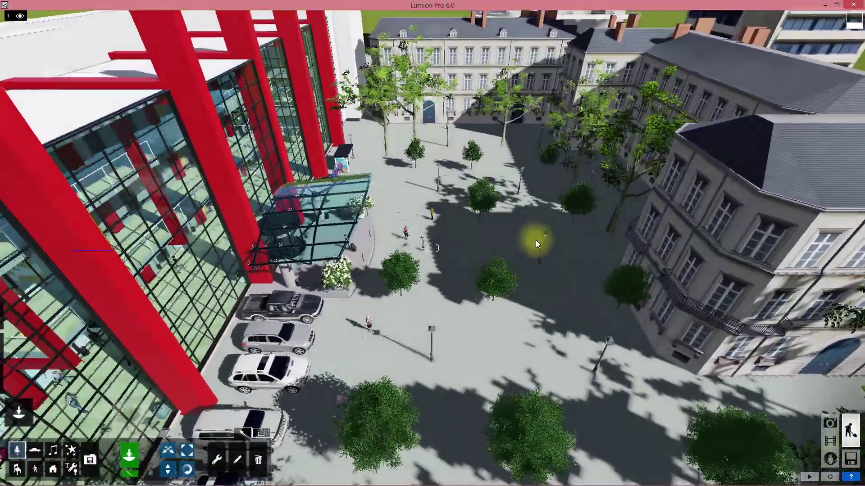
{"action": "key", "text": "w"}
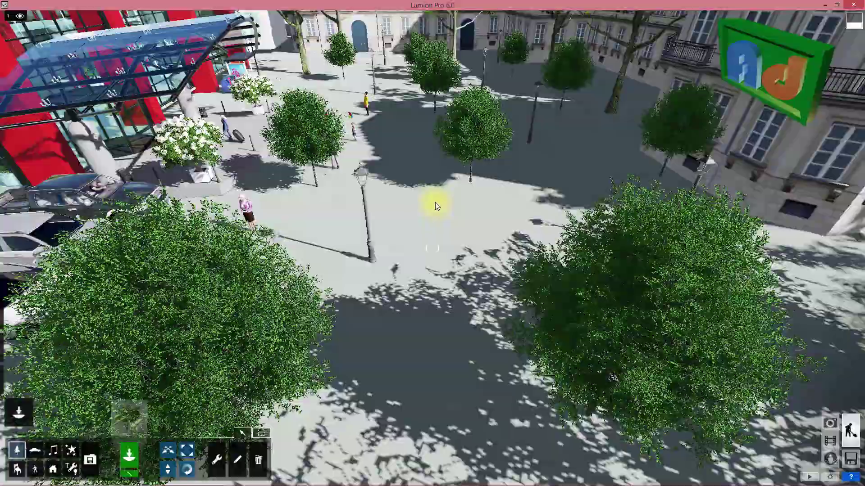
{"action": "right_click_drag", "start_coordinate": [435, 206], "coordinate": [433, 247]}
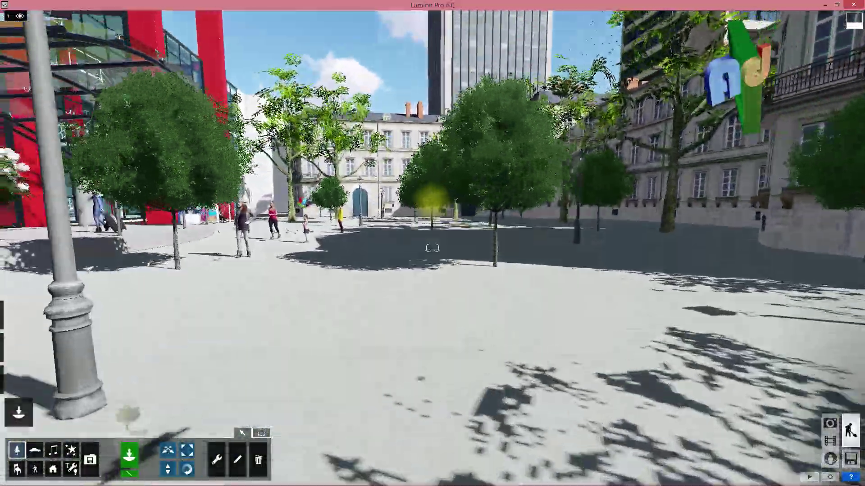
{"action": "key", "text": "w"}
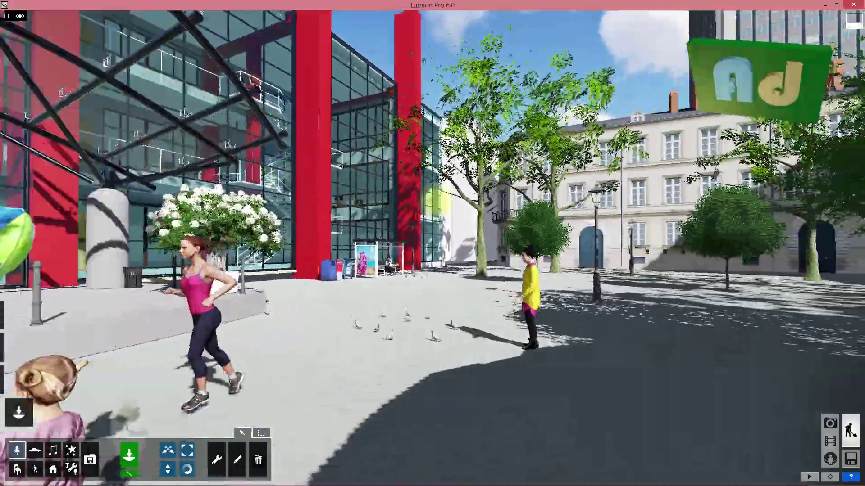
{"action": "right_click_drag", "start_coordinate": [433, 203], "coordinate": [563, 208]}
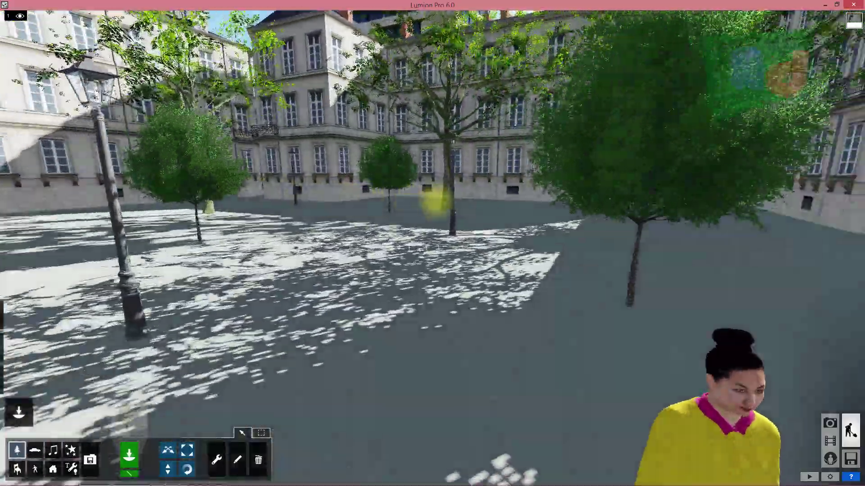
{"action": "mouse_move", "coordinate": [435, 203]}
{"action": "right_mouse_down"}
{"action": "mouse_move", "coordinate": [476, 195]}
{"action": "mouse_move", "coordinate": [563, 201]}
{"action": "right_mouse_up"}
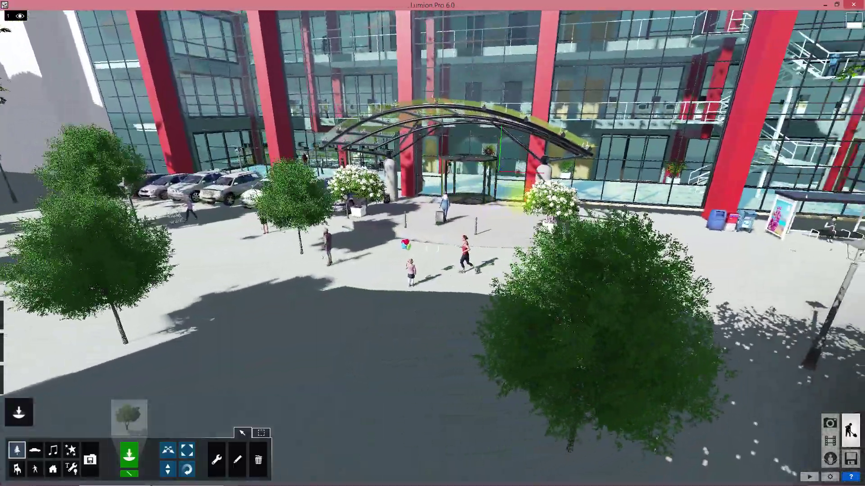
Walk through the revolving door and across the lobby to the staircase
{"action": "key", "text": "w"}
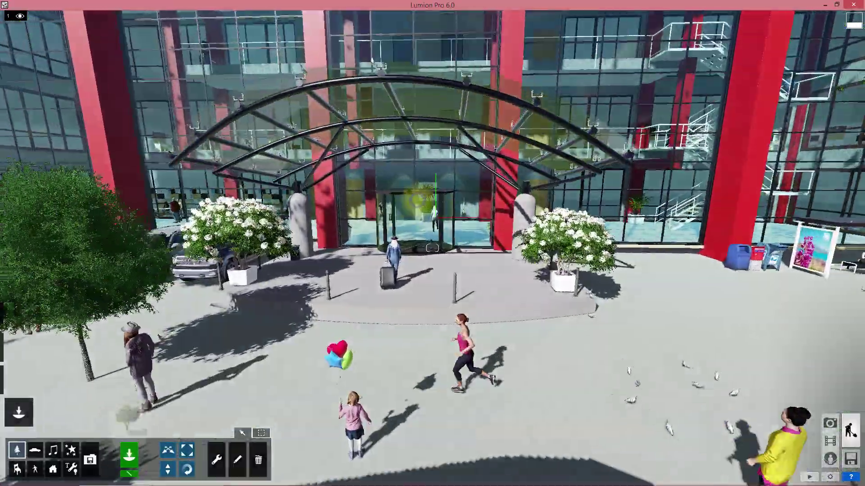
{"action": "key", "text": "w"}
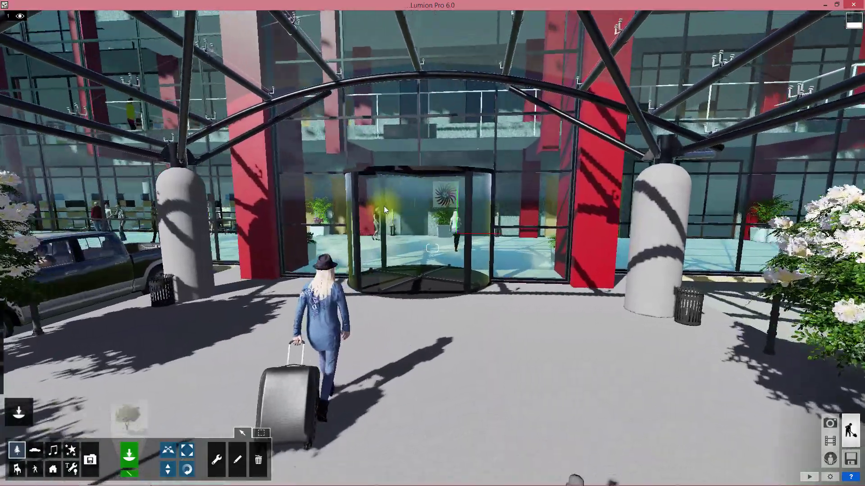
{"action": "key", "text": "w"}
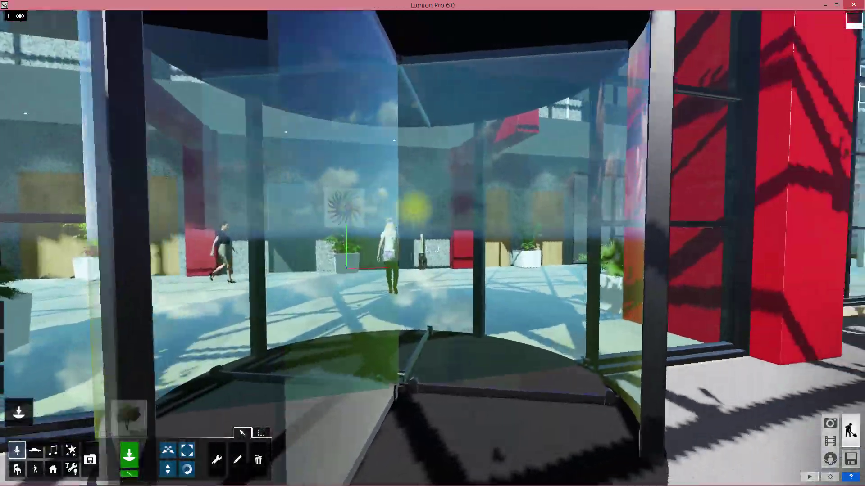
{"action": "key", "text": "w"}
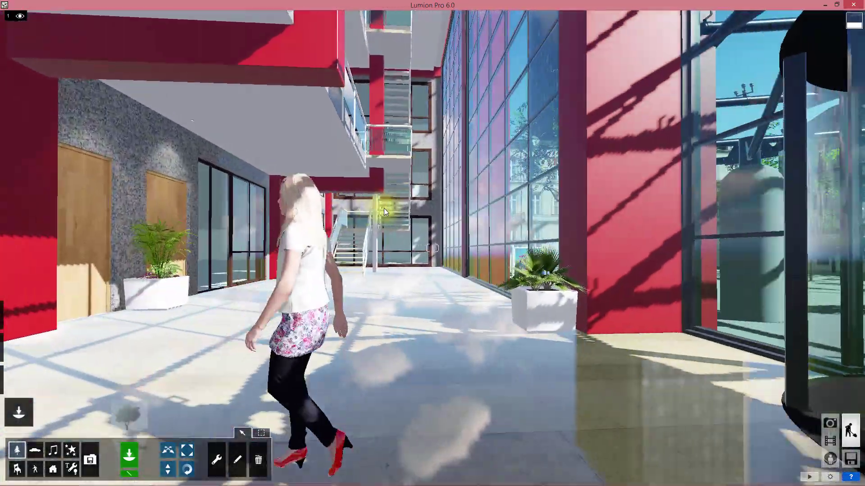
{"action": "mouse_move", "coordinate": [383, 208]}
{"action": "right_mouse_down"}
{"action": "mouse_move", "coordinate": [283, 202]}
{"action": "mouse_move", "coordinate": [390, 189]}
{"action": "right_mouse_up"}
{"action": "key", "text": "w"}
{"action": "key", "text": "w"}
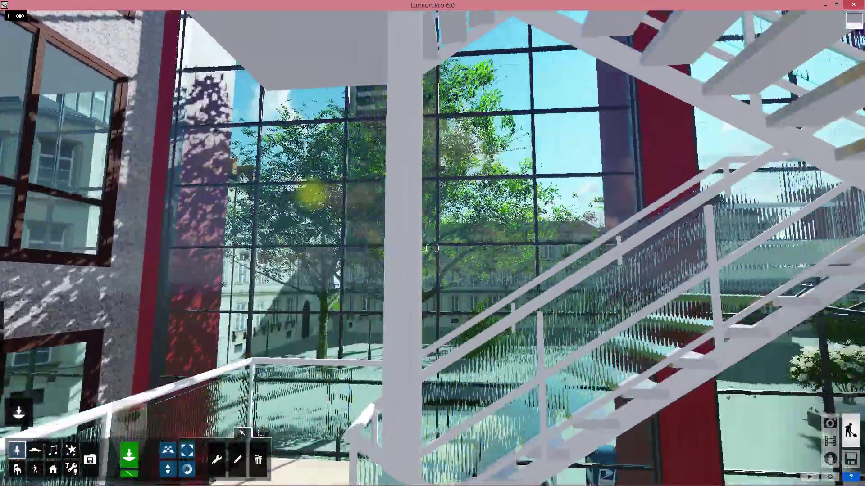
Climb the staircase and turn along the upper-floor corridor
{"action": "key", "text": "w"}
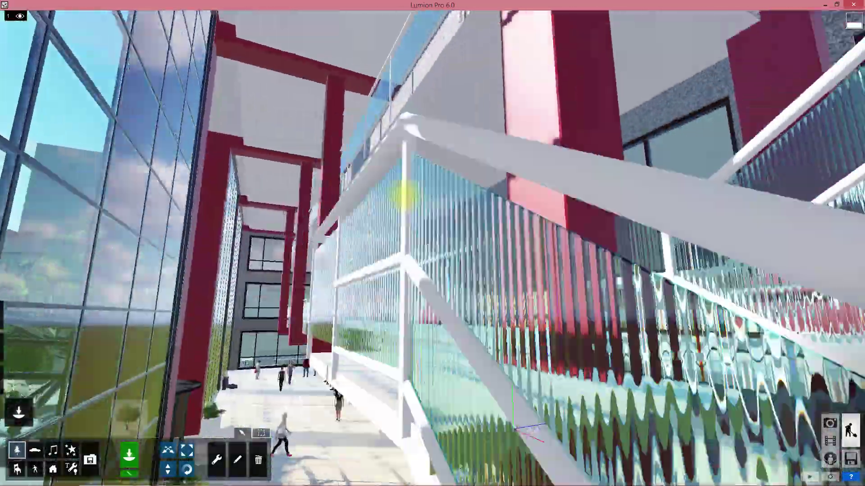
{"action": "mouse_move", "coordinate": [390, 189]}
{"action": "right_mouse_down"}
{"action": "mouse_move", "coordinate": [407, 196]}
{"action": "mouse_move", "coordinate": [408, 183]}
{"action": "right_mouse_up"}
{"action": "right_click_drag", "start_coordinate": [409, 179], "coordinate": [344, 206]}
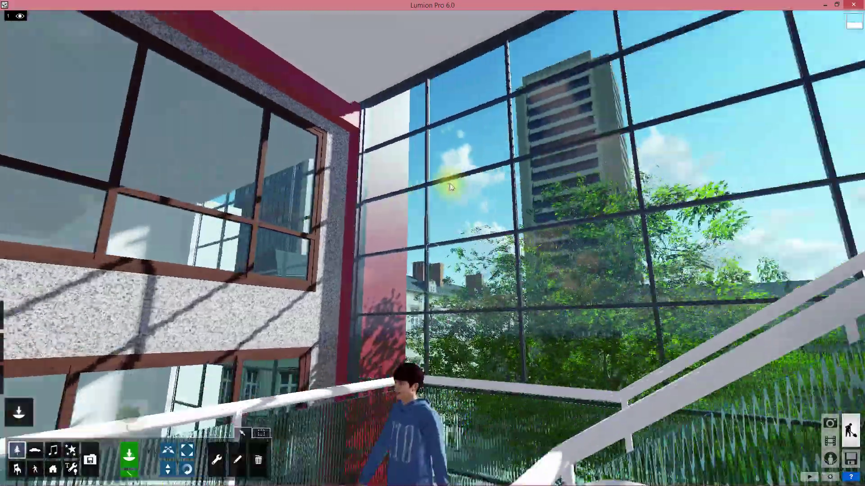
{"action": "key", "text": "w"}
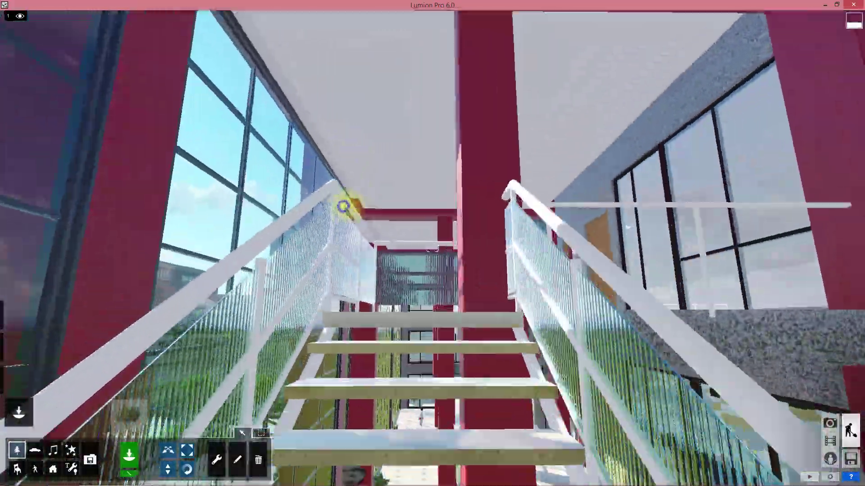
{"action": "right_click_drag", "start_coordinate": [344, 206], "coordinate": [288, 205]}
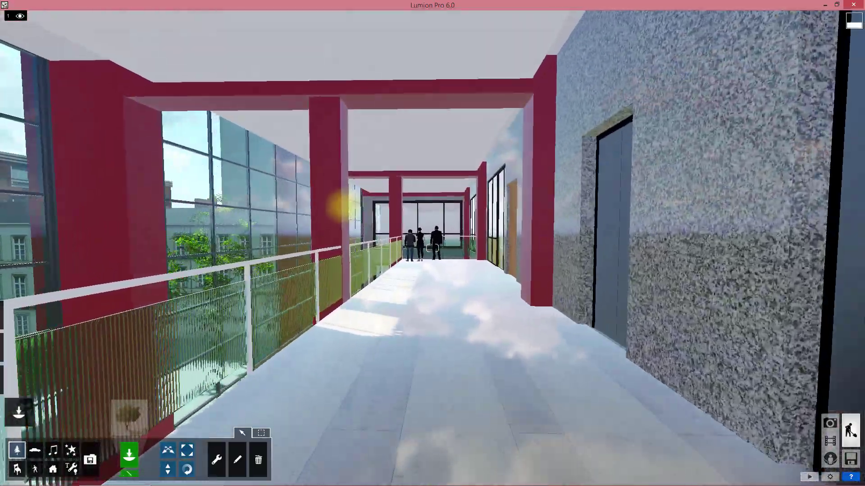
{"action": "right_click_drag", "start_coordinate": [342, 206], "coordinate": [235, 207]}
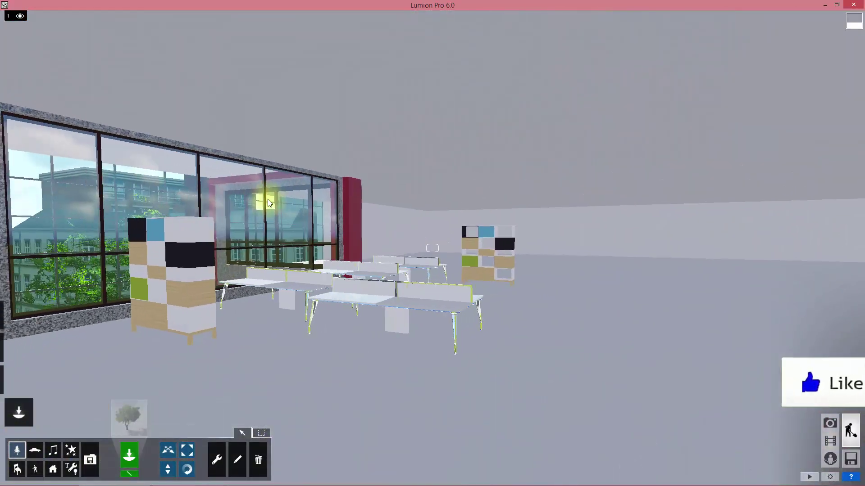
Cross the open office toward the window wall
{"action": "mouse_move", "coordinate": [268, 203]}
{"action": "right_mouse_down"}
{"action": "mouse_move", "coordinate": [251, 198]}
{"action": "mouse_move", "coordinate": [261, 203]}
{"action": "mouse_move", "coordinate": [232, 160]}
{"action": "mouse_move", "coordinate": [227, 170]}
{"action": "mouse_move", "coordinate": [299, 180]}
{"action": "mouse_move", "coordinate": [272, 110]}
{"action": "mouse_move", "coordinate": [150, 115]}
{"action": "mouse_move", "coordinate": [201, 115]}
{"action": "mouse_move", "coordinate": [168, 116]}
{"action": "mouse_move", "coordinate": [179, 122]}
{"action": "mouse_move", "coordinate": [166, 127]}
{"action": "mouse_move", "coordinate": [178, 125]}
{"action": "mouse_move", "coordinate": [129, 138]}
{"action": "right_mouse_up"}
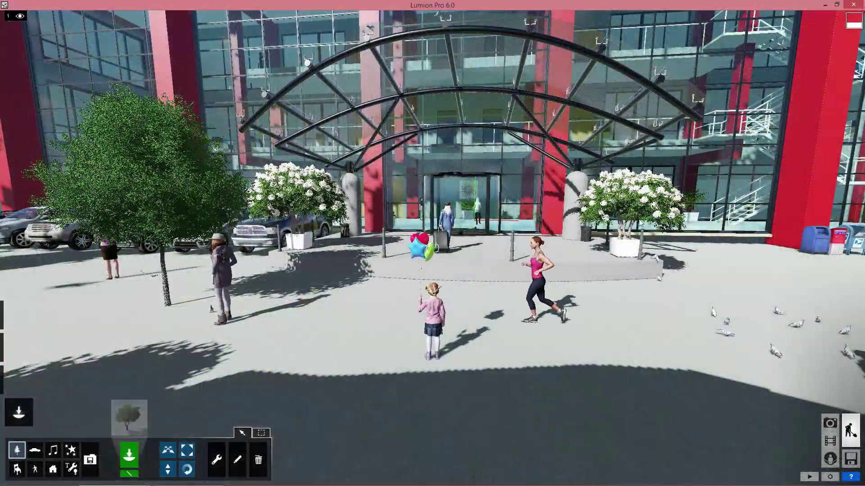
Rise above the courtyard to an aerial view over the rooftops
{"action": "right_click_drag", "start_coordinate": [435, 247], "coordinate": [432, 248]}
{"action": "key", "text": "q"}
{"action": "key", "text": "a"}
{"action": "key", "text": "w"}
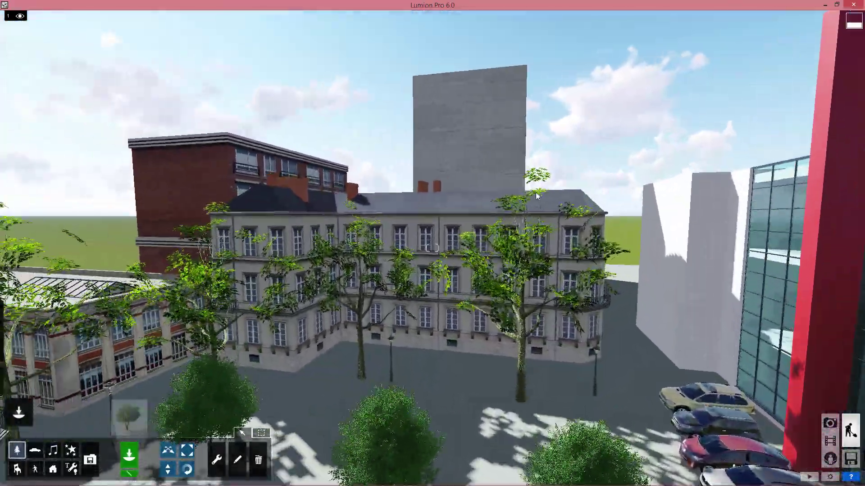
{"action": "key", "text": "q"}
{"action": "key", "text": "a"}
{"action": "key", "text": "w"}
{"action": "key", "text": "q"}
{"action": "key", "text": "a"}
{"action": "key", "text": "w"}
{"action": "key", "text": "q"}
{"action": "key", "text": "a"}
{"action": "key", "text": "w"}
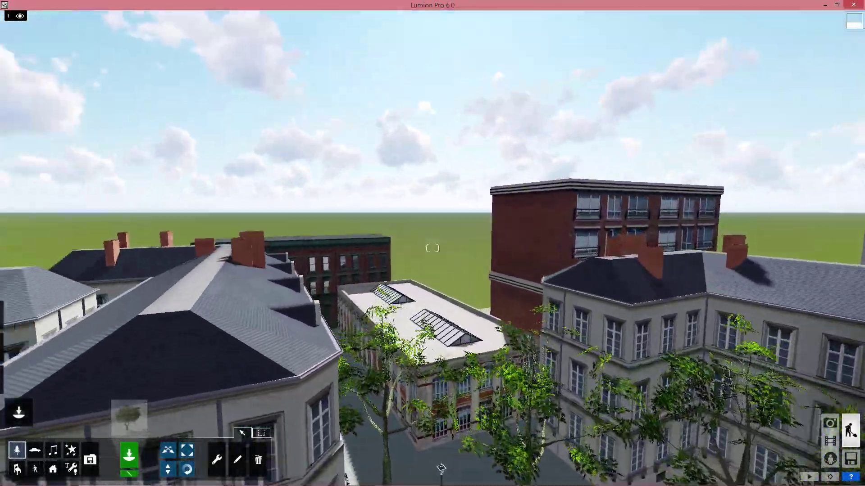
Fly forward over the rooftops toward the dark brick building, speeding up
{"action": "right_click_drag", "start_coordinate": [535, 200], "coordinate": [509, 195]}
{"action": "right_click_drag", "start_coordinate": [432, 248], "coordinate": [433, 246]}
{"action": "key", "text": "w"}
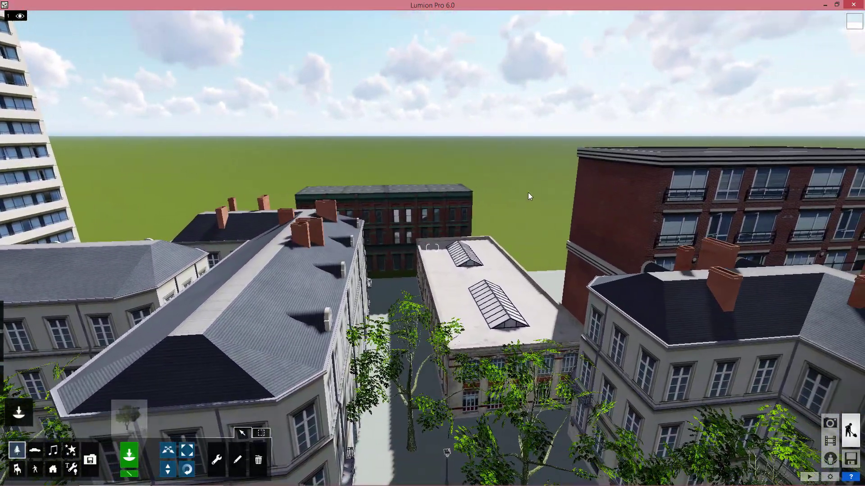
{"action": "right_click_drag", "start_coordinate": [527, 193], "coordinate": [526, 189]}
{"action": "key", "text": "w"}
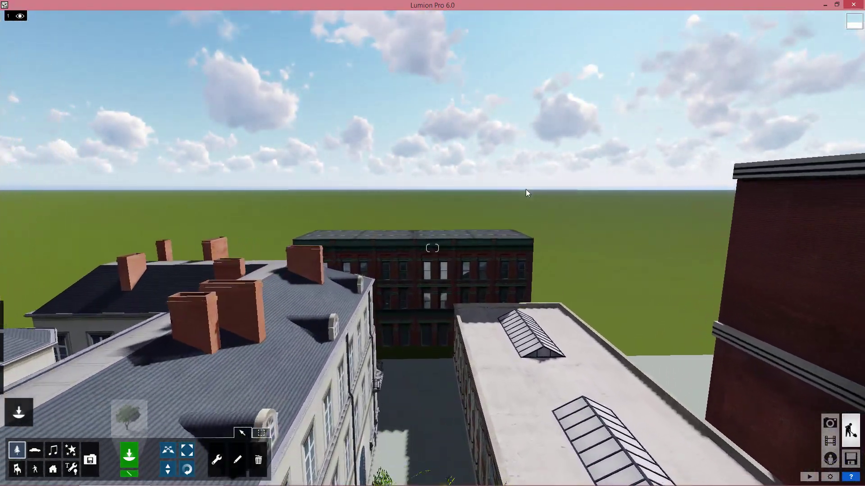
{"action": "key", "text": "shift+w"}
{"action": "key", "text": "shift+w"}
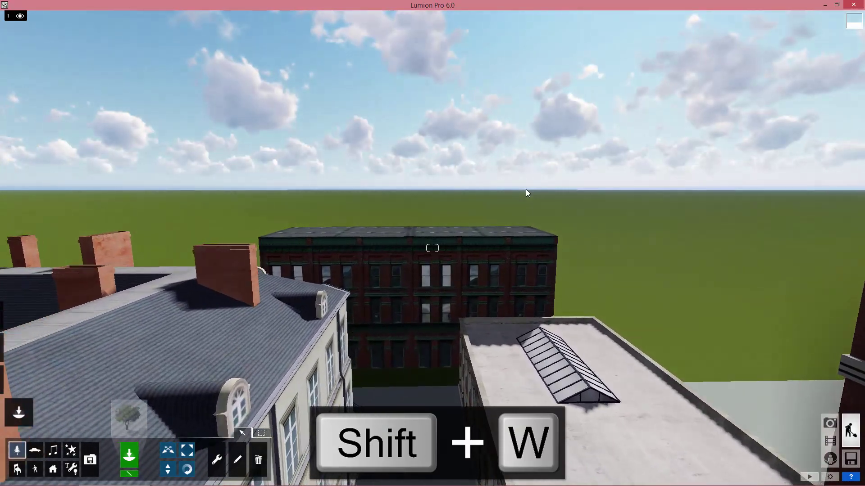
Fly fast past the tower and between buildings to the open grassland
{"action": "right_click_drag", "start_coordinate": [525, 189], "coordinate": [678, 186]}
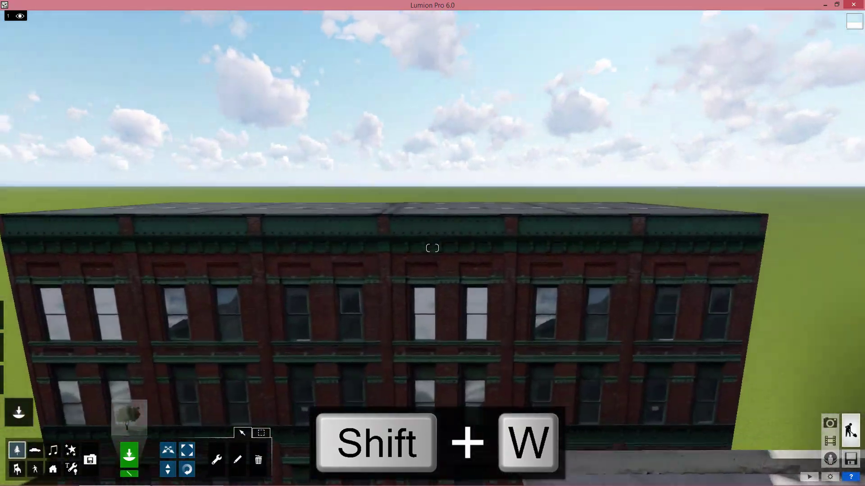
{"action": "key", "text": "shift+w"}
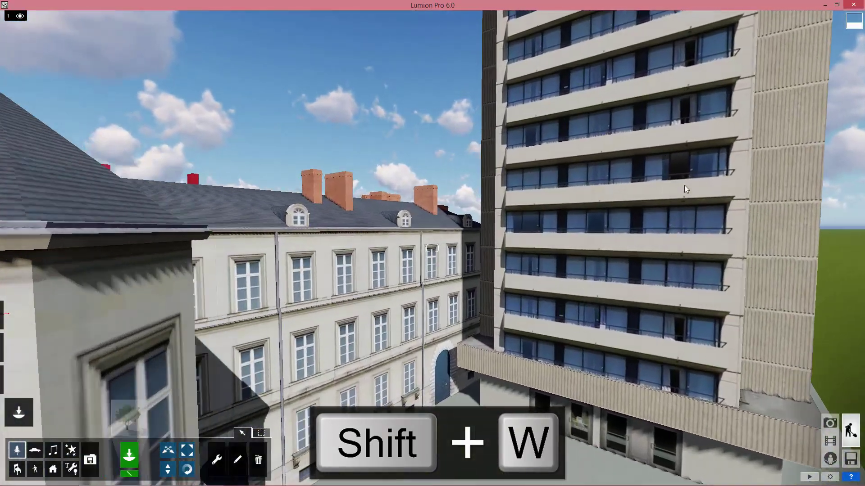
{"action": "key", "text": "shift+w"}
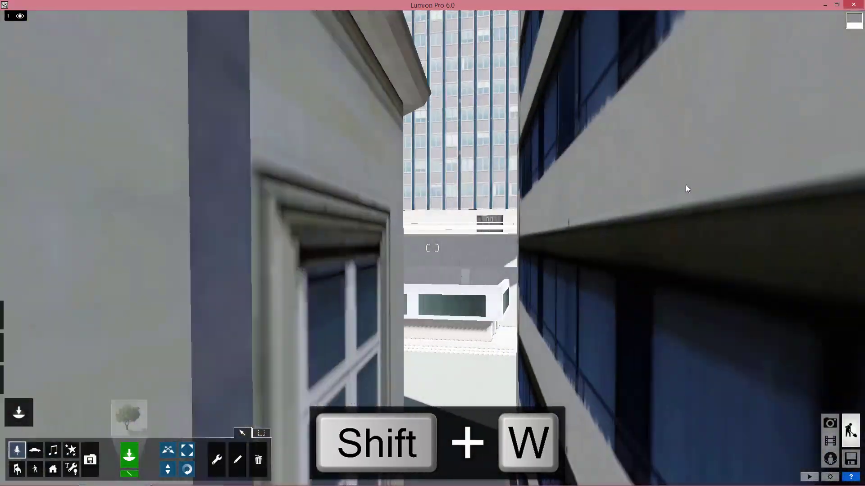
{"action": "key", "text": "shift+w"}
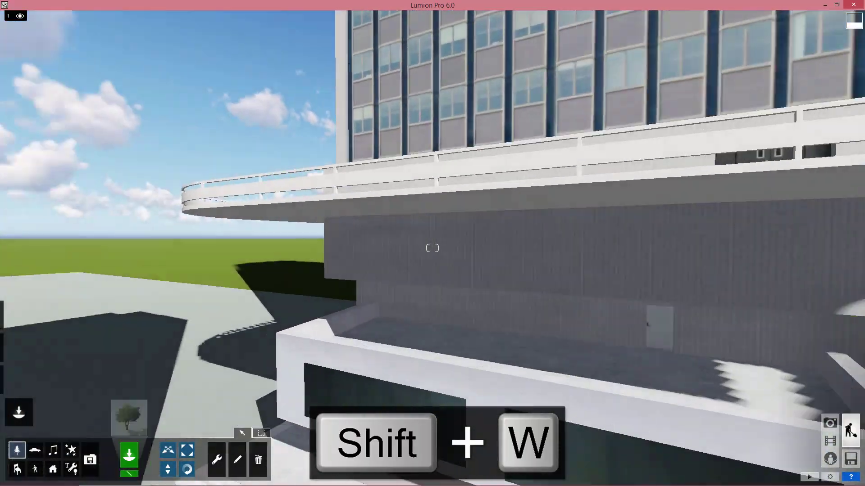
{"action": "right_click_drag", "start_coordinate": [689, 185], "coordinate": [709, 185]}
{"action": "key", "text": "shift+w"}
{"action": "key", "text": "shift+w"}
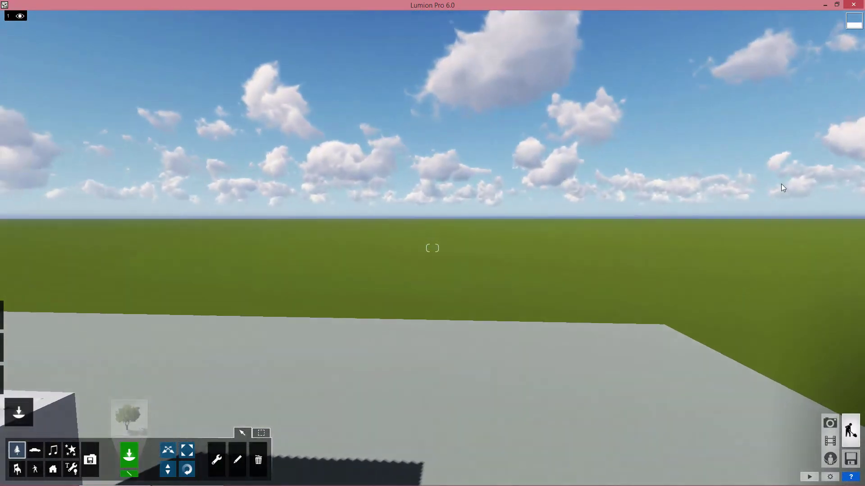
Back away from the white block, face the rooftops, and rise high above the site
{"action": "key", "text": "shift+s"}
{"action": "right_click_drag", "start_coordinate": [863, 189], "coordinate": [675, 189]}
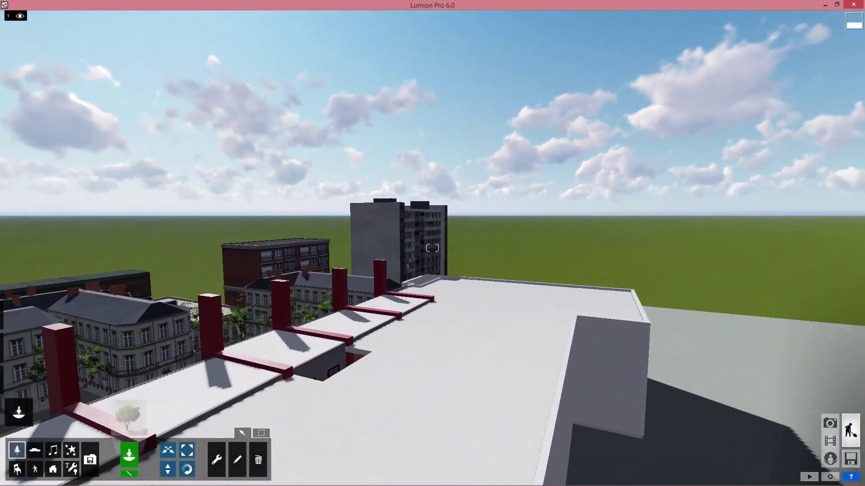
{"action": "key", "text": "shift+space"}
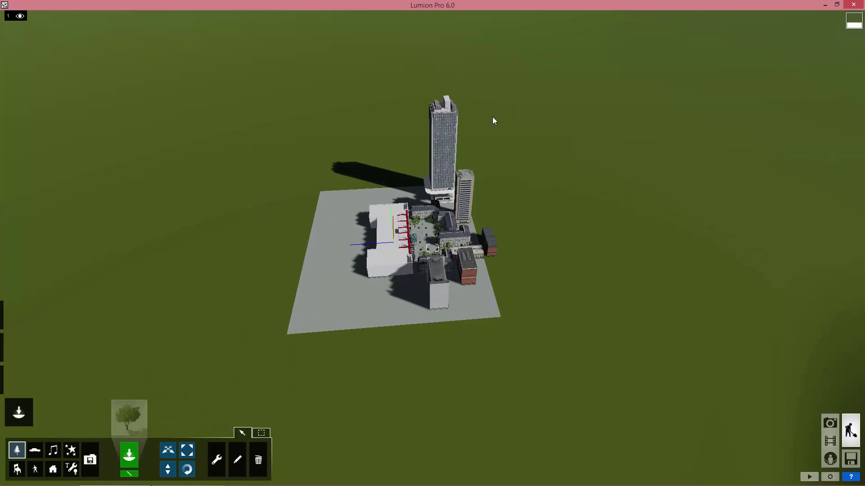
Zoom down from the aerial view into the plaza and tilt up to the horizon
{"action": "scroll", "coordinate": [492, 120], "scroll_direction": "up", "scroll_amount": 2}
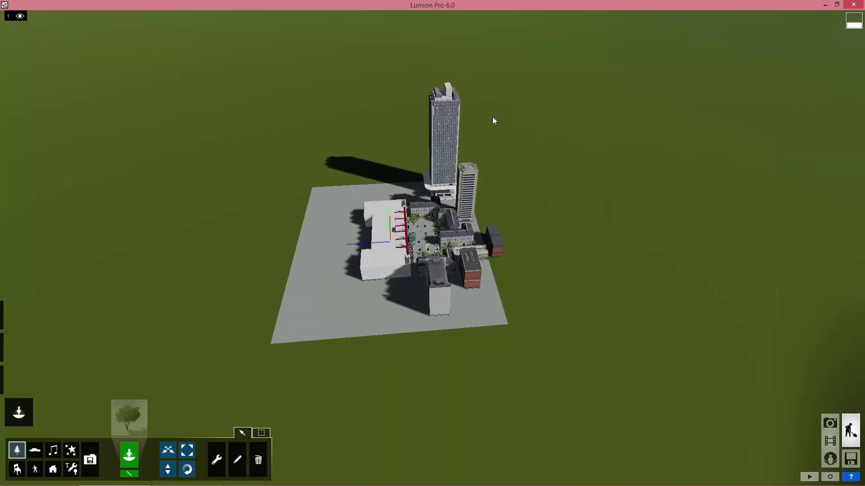
{"action": "scroll", "coordinate": [493, 119], "scroll_direction": "up", "scroll_amount": 3}
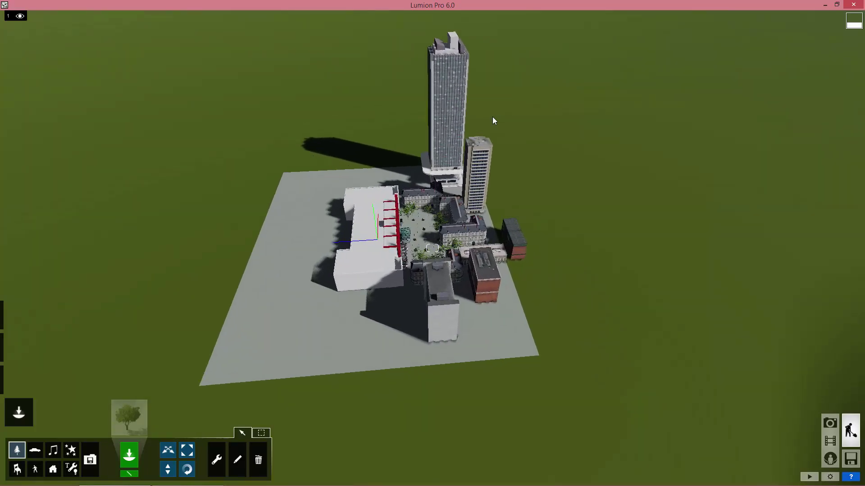
{"action": "right_click_drag", "start_coordinate": [447, 163], "coordinate": [447, 90]}
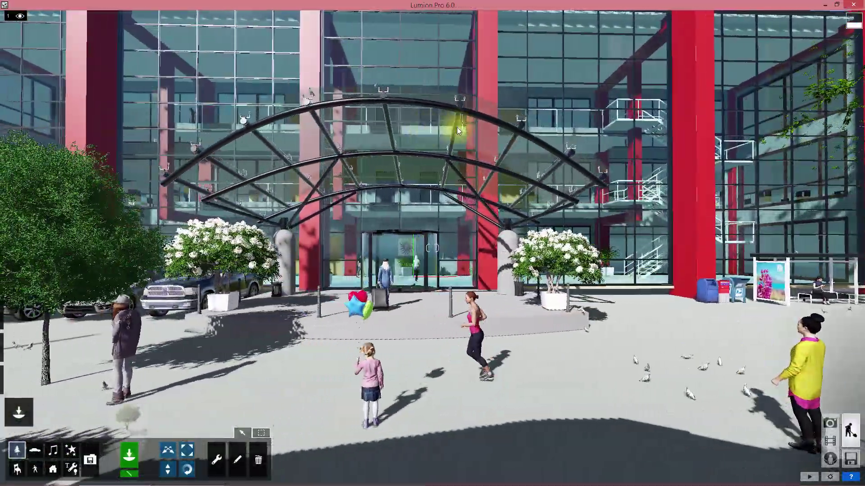
Orbit to a head-on view of the canopied revolving-door entrance between the planters
{"action": "mouse_move", "coordinate": [423, 129]}
{"action": "right_mouse_down"}
{"action": "mouse_move", "coordinate": [563, 131]}
{"action": "mouse_move", "coordinate": [486, 131]}
{"action": "right_mouse_up"}
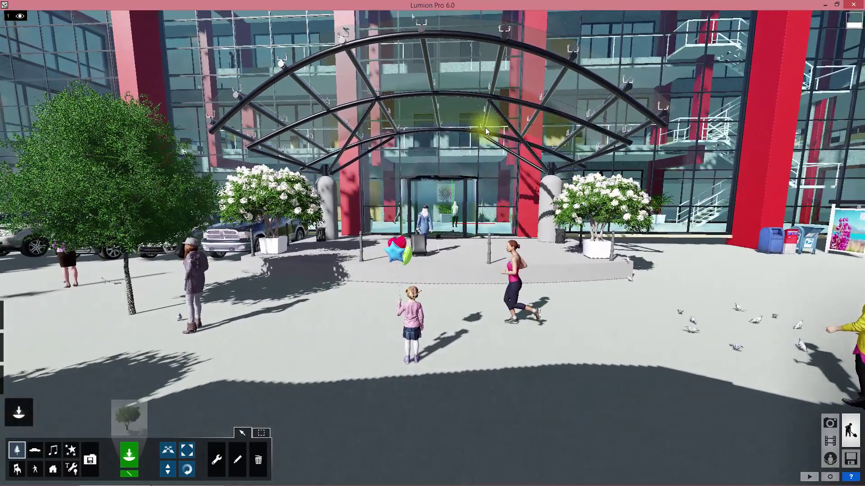